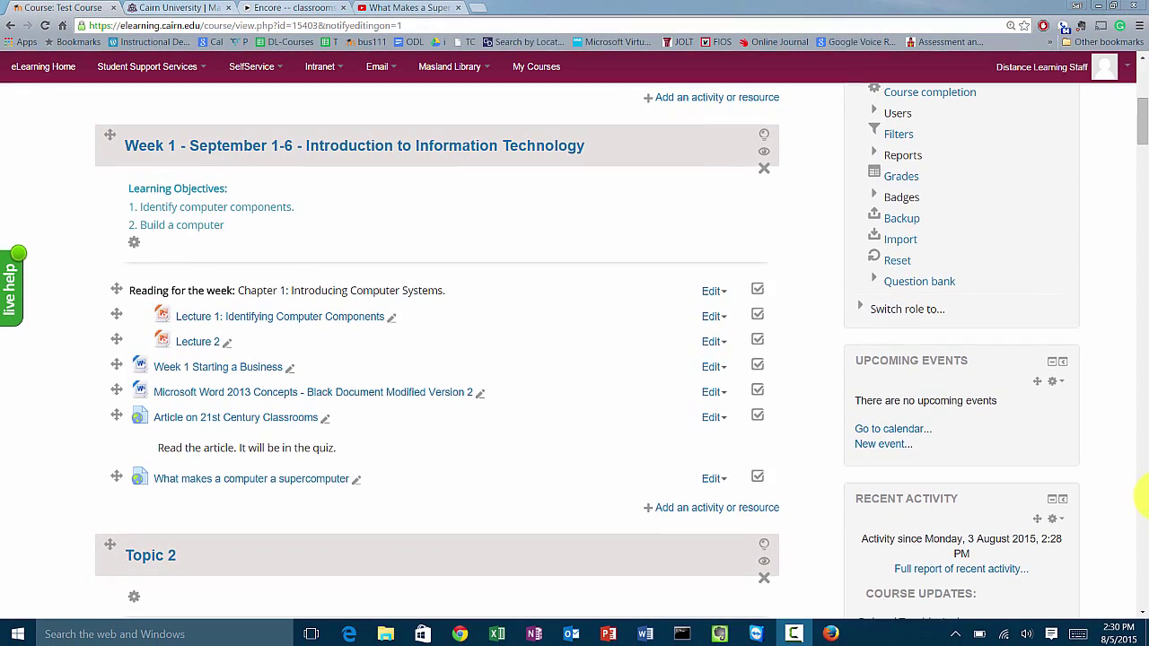
Open the gradebook's Categories and items setup, which lists only the 100.00 course total
{"action": "scroll", "coordinate": [819, 282], "scroll_direction": "up", "scroll_amount": 2}
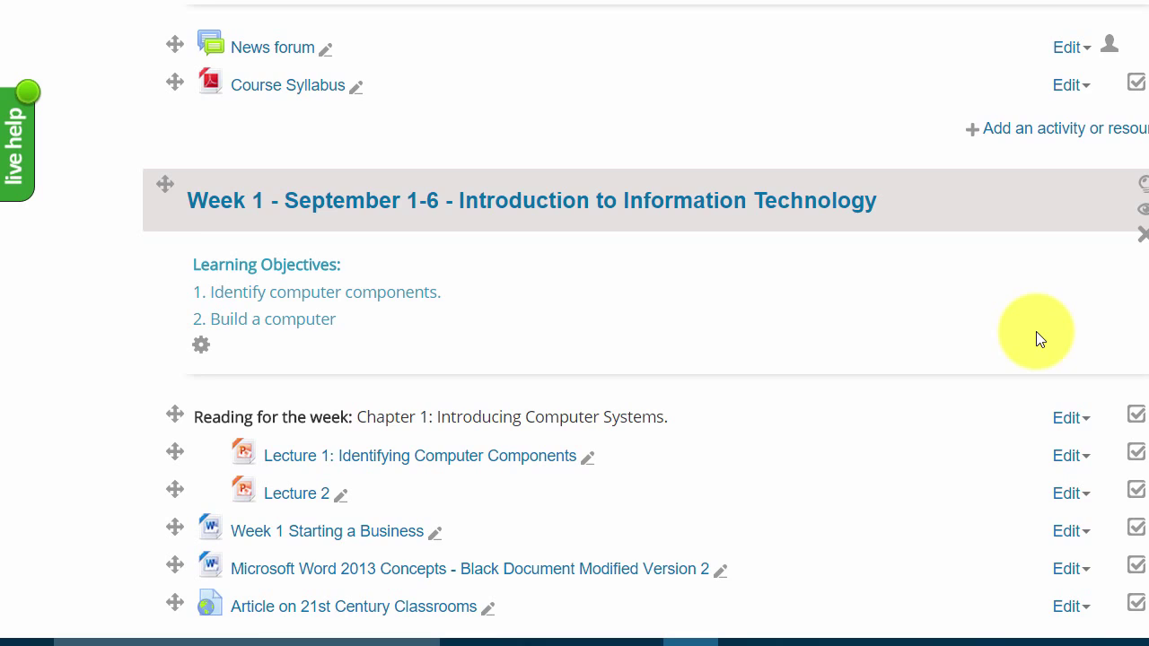
{"action": "scroll", "coordinate": [1034, 336], "scroll_direction": "down", "scroll_amount": 3}
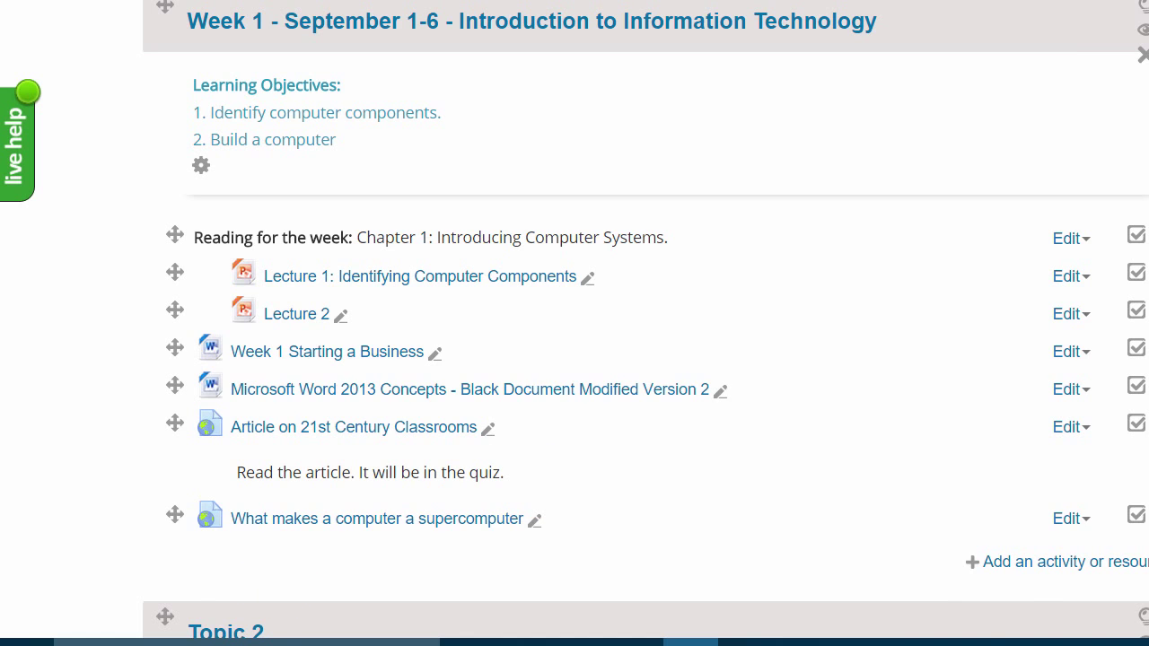
{"action": "scroll", "coordinate": [575, 323], "scroll_direction": "up", "scroll_amount": 2}
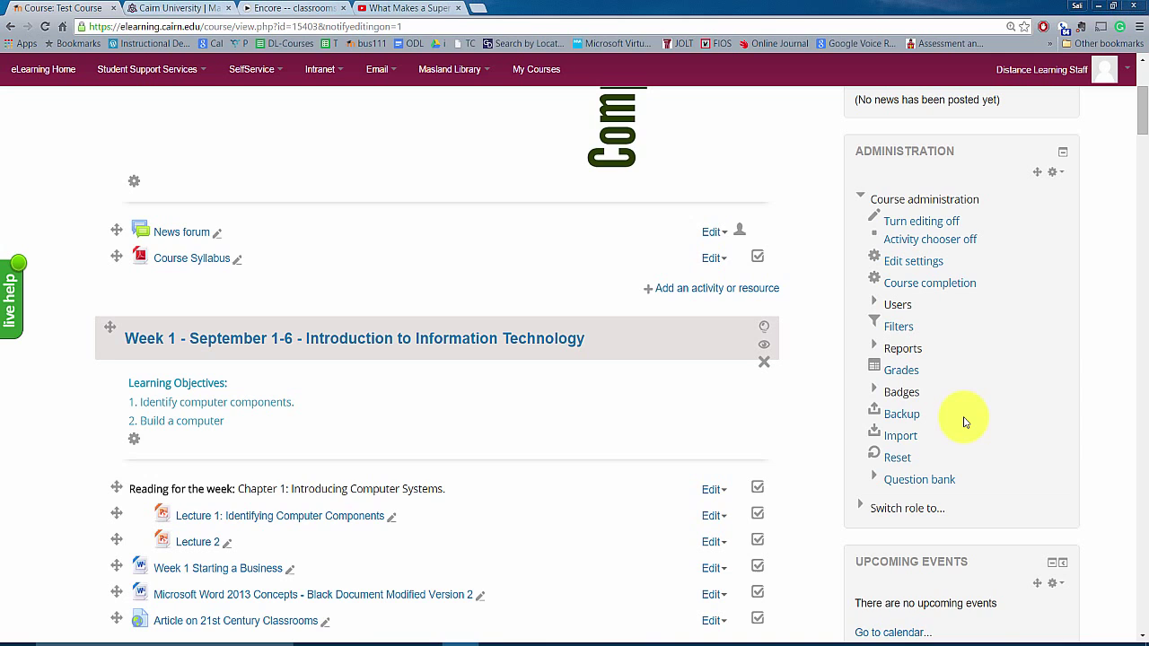
{"action": "left_click", "coordinate": [902, 371]}
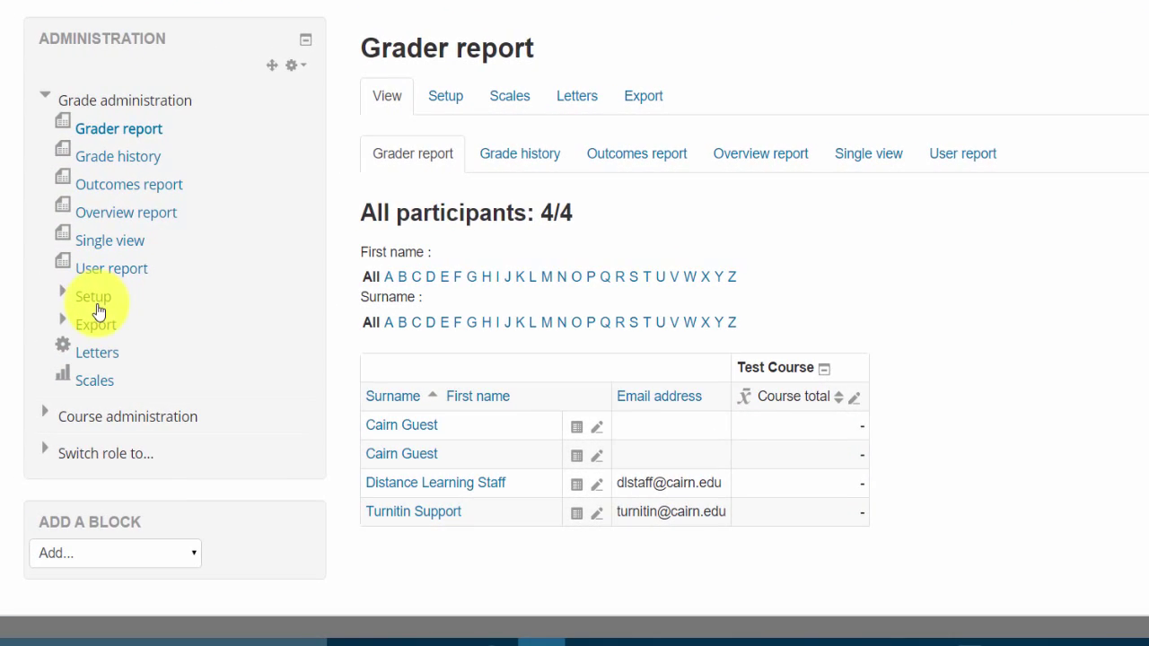
{"action": "left_click", "coordinate": [449, 99]}
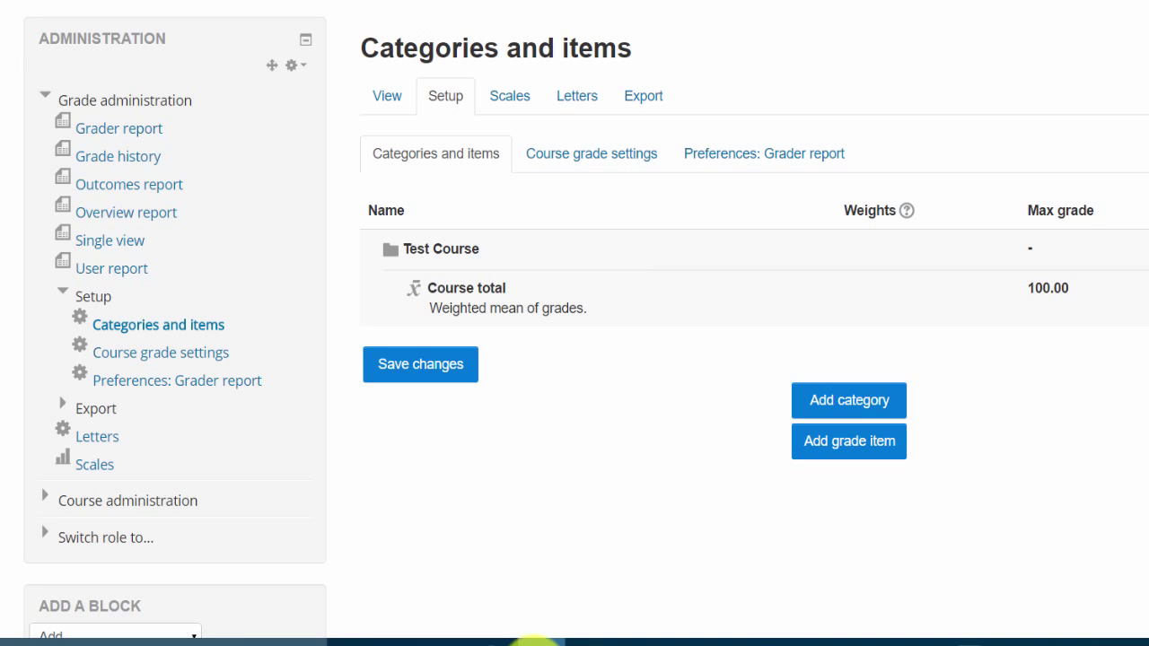
Open the Course Syllabus Word document from the Sample Course folder in File Explorer
{"action": "mouse_move", "coordinate": [456, 640]}
{"action": "left_click", "coordinate": [645, 565]}
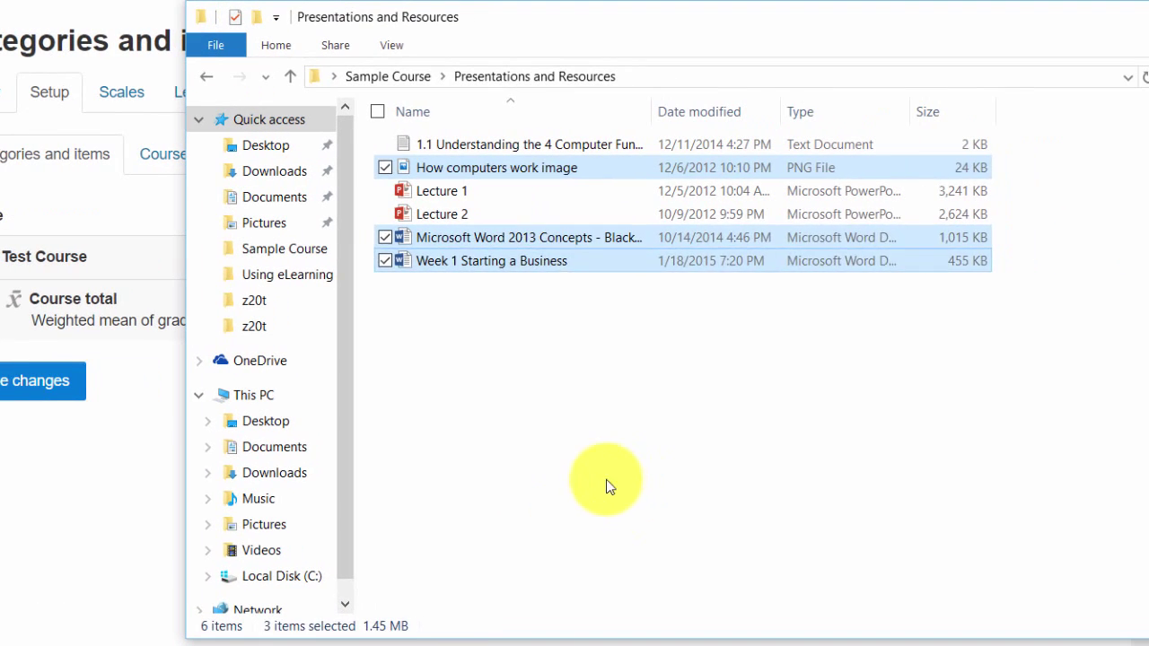
{"action": "left_click", "coordinate": [606, 480]}
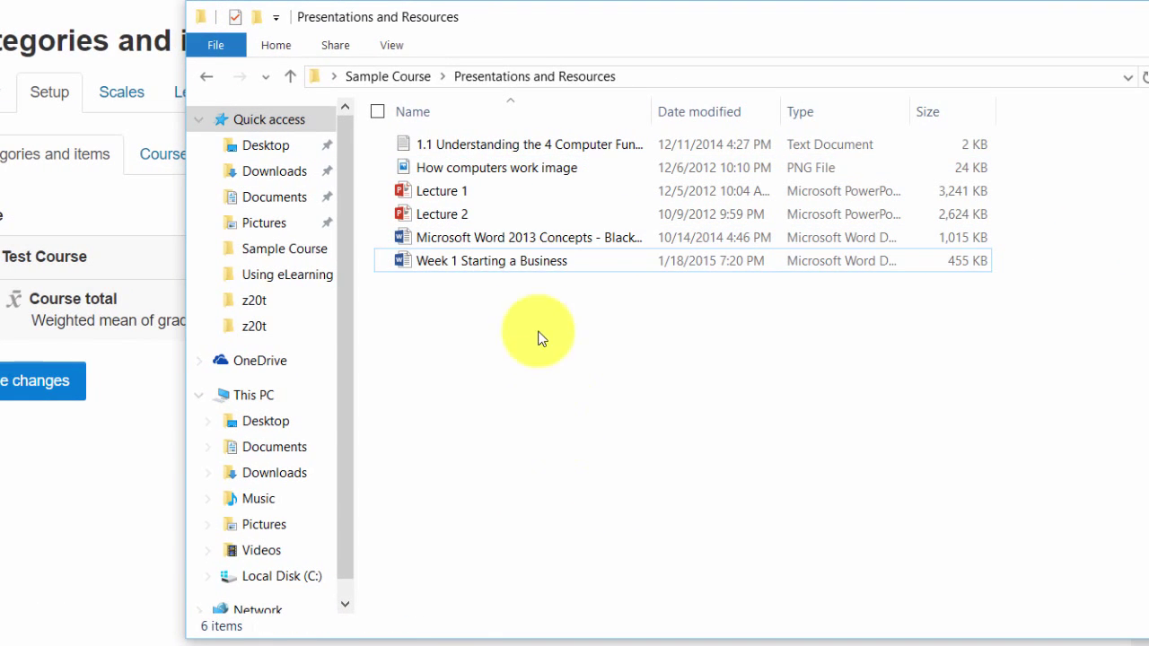
{"action": "left_click", "coordinate": [399, 77]}
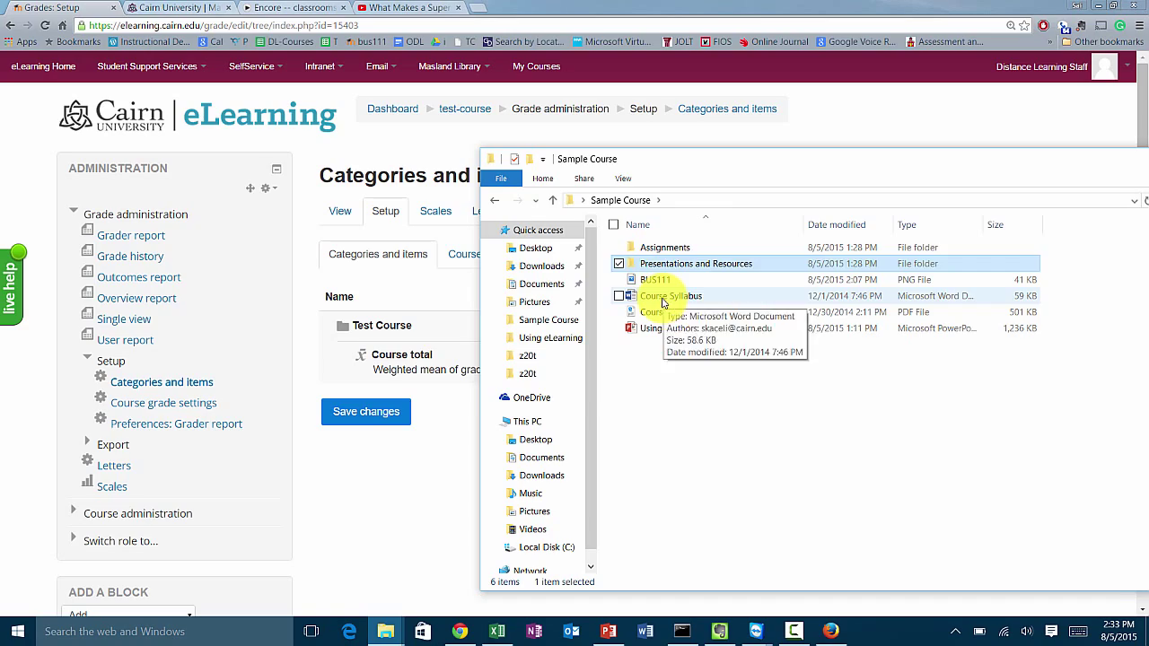
{"action": "double_click", "coordinate": [662, 302]}
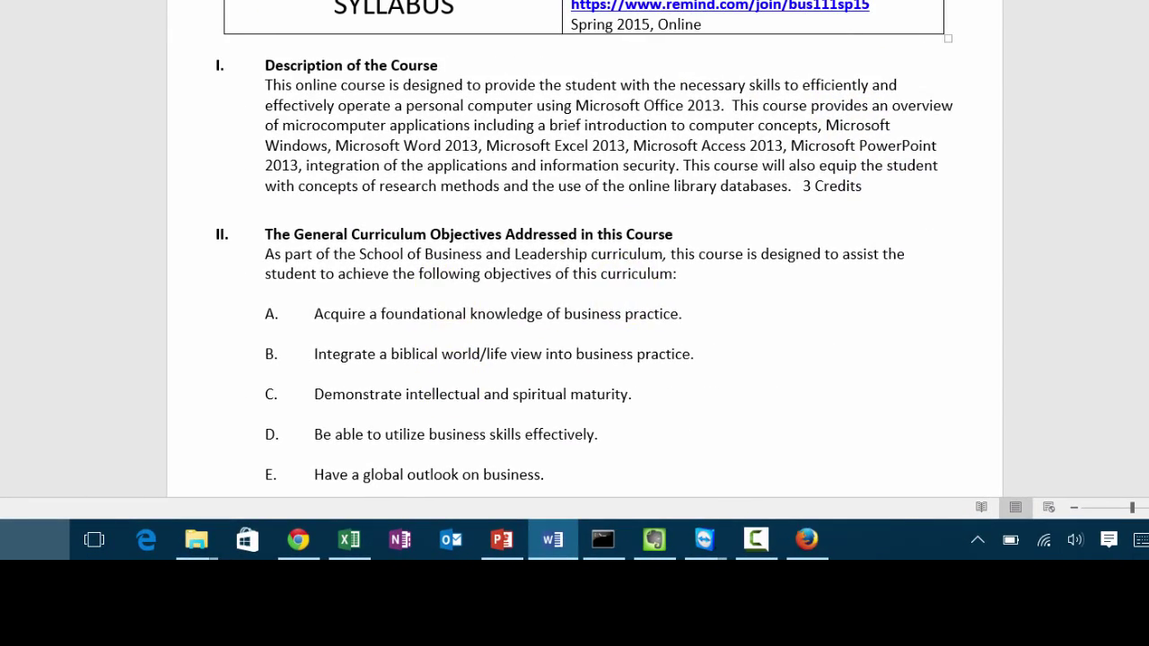
Scroll the syllabus to the Demonstration of Learning table and its grade percentages
{"action": "scroll", "coordinate": [479, 313], "scroll_direction": "down", "scroll_amount": 12}
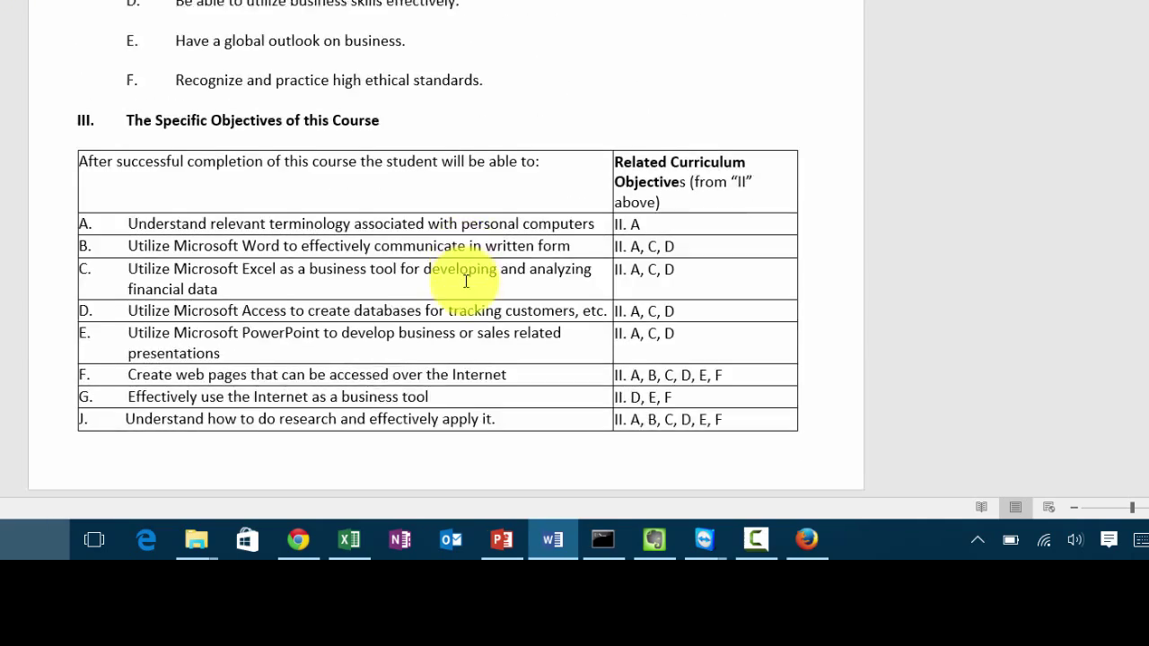
{"action": "scroll", "coordinate": [465, 280], "scroll_direction": "down", "scroll_amount": 5}
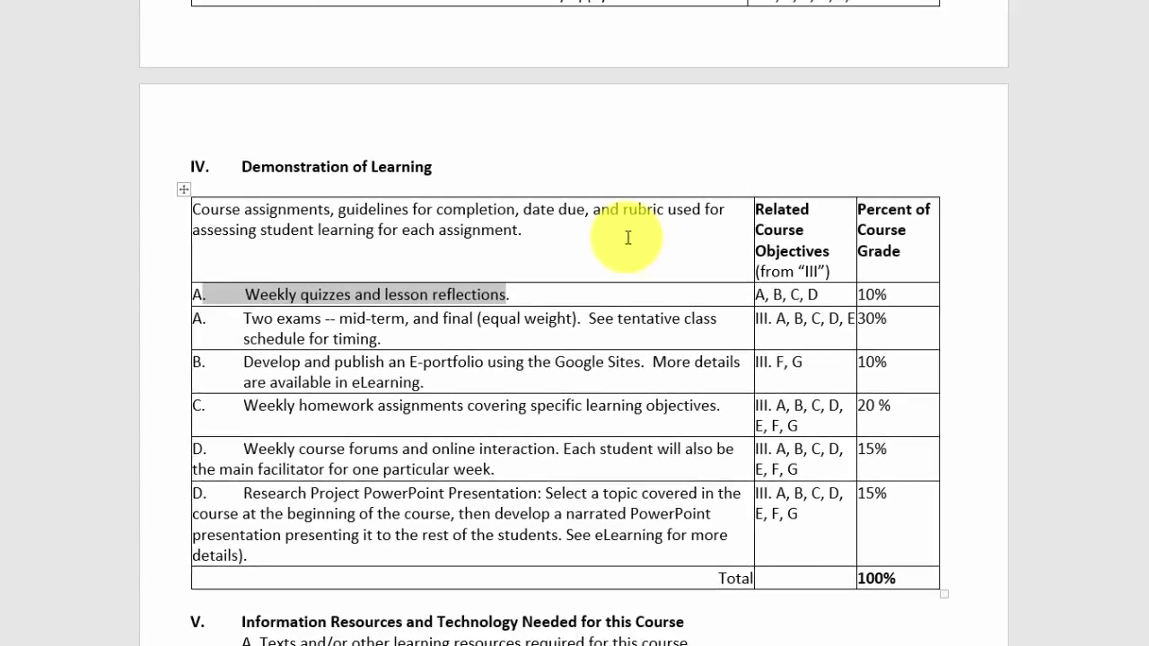
Snap Word and the Chrome gradebook side by side, widen the gradebook, and start a new category
{"action": "key", "text": "super+Left"}
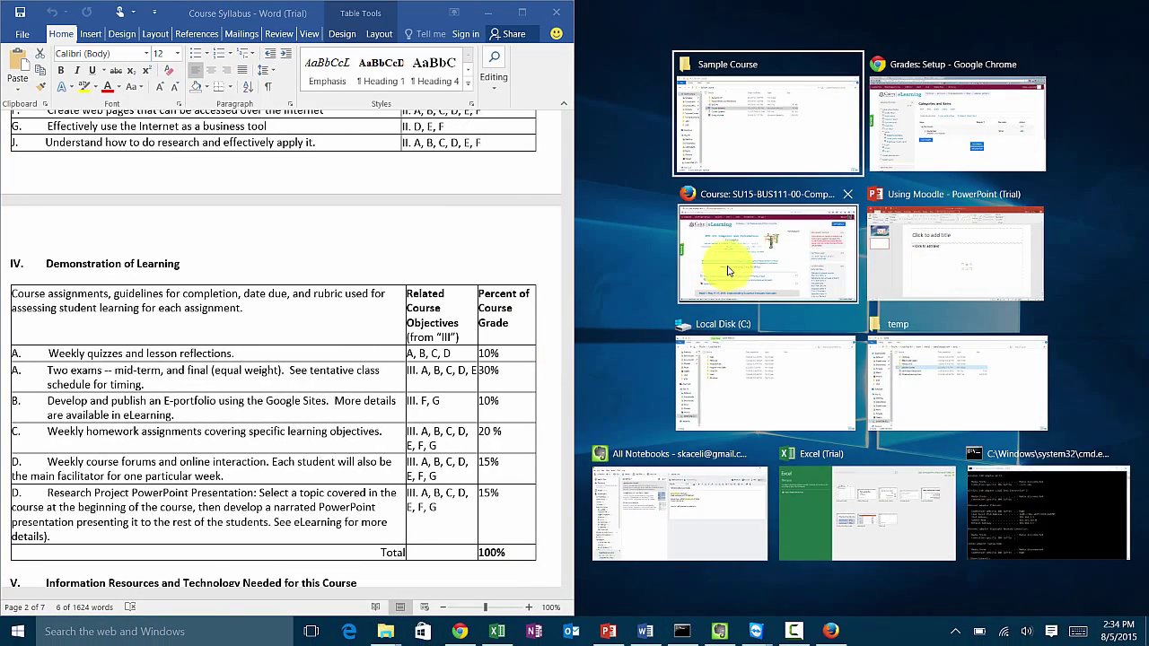
{"action": "left_click", "coordinate": [903, 166]}
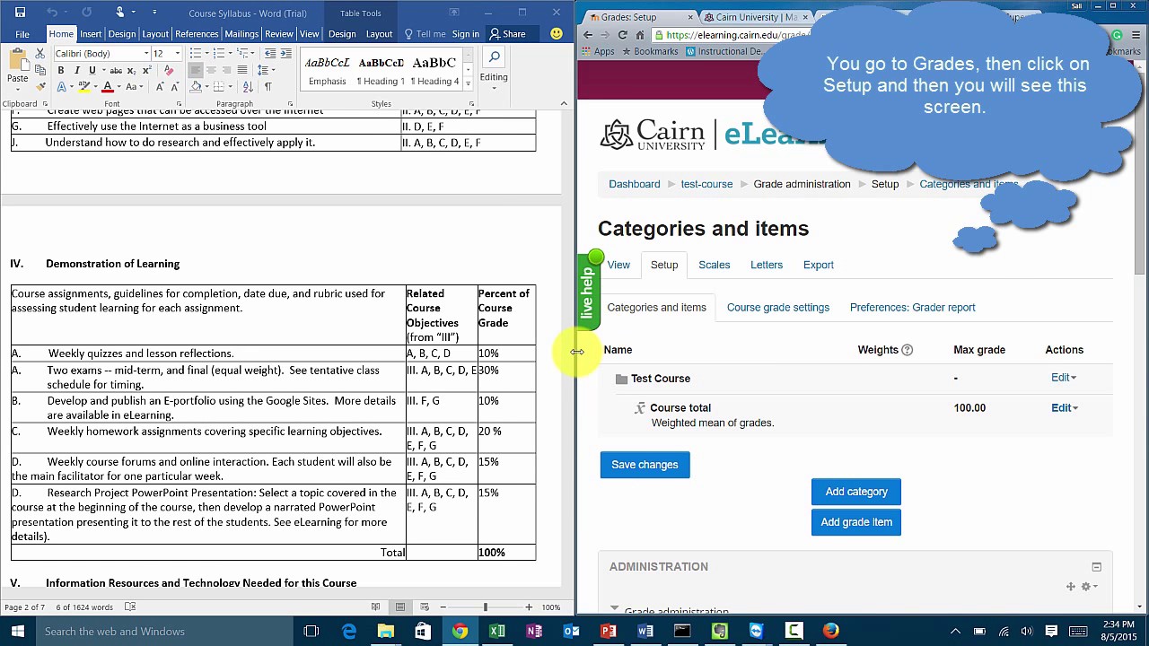
{"action": "left_click_drag", "start_coordinate": [577, 351], "coordinate": [514, 355]}
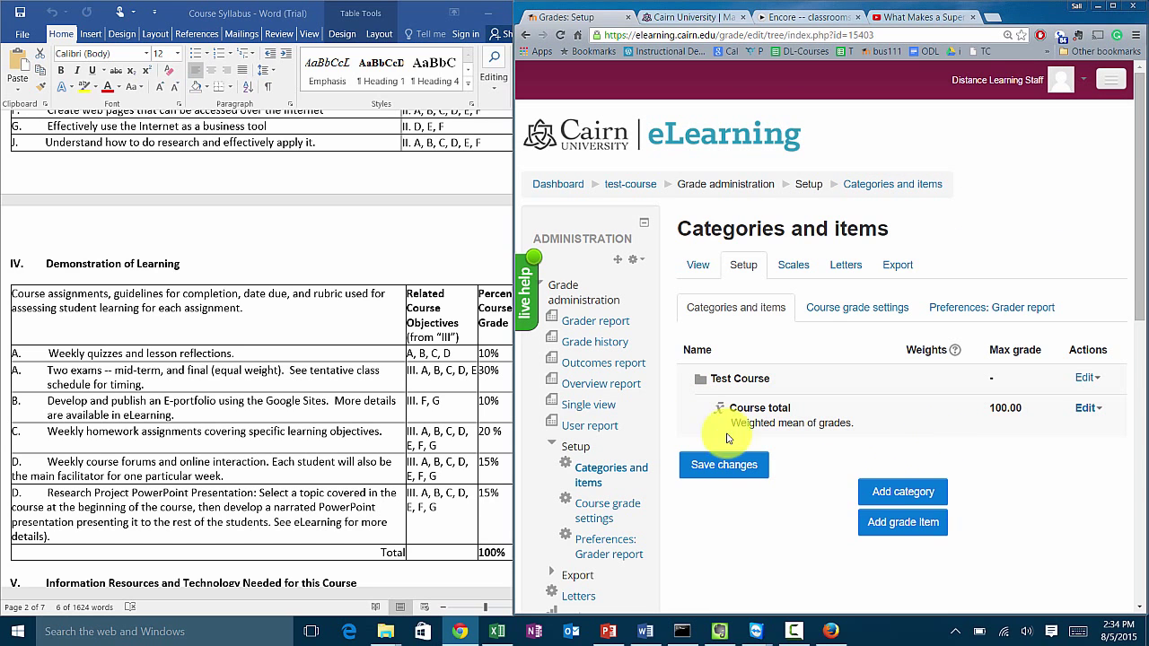
{"action": "left_click", "coordinate": [890, 498]}
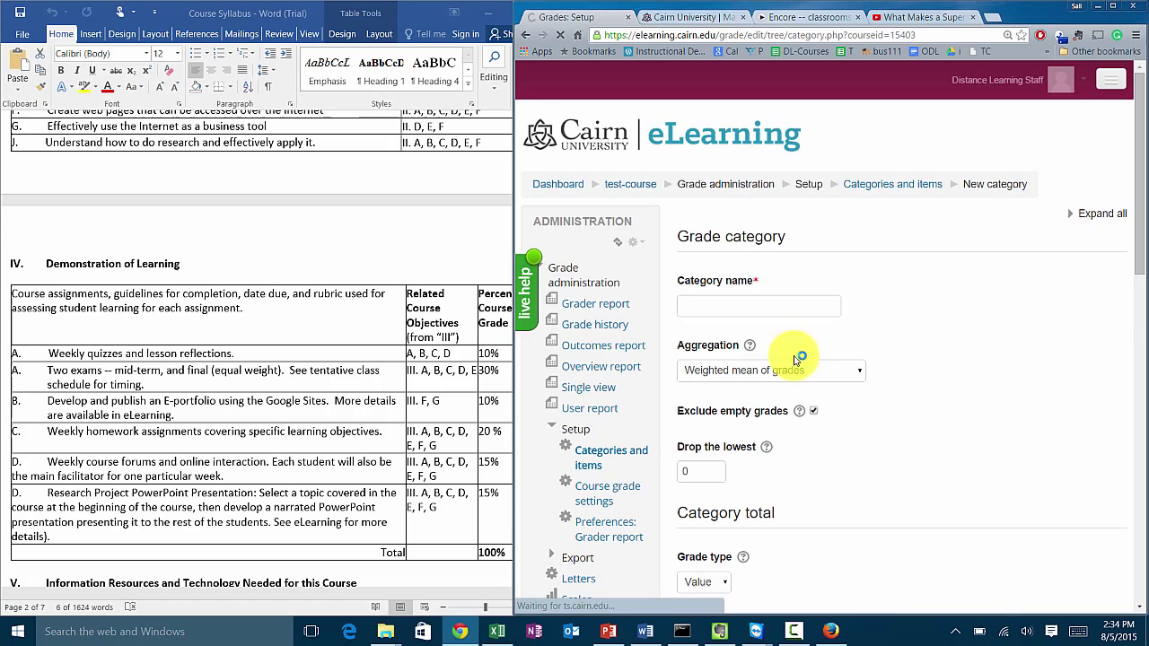
Name the new category 'Quizzes and Lesson Reflections' and bring up the Aggregation choices
{"action": "left_click", "coordinate": [716, 308]}
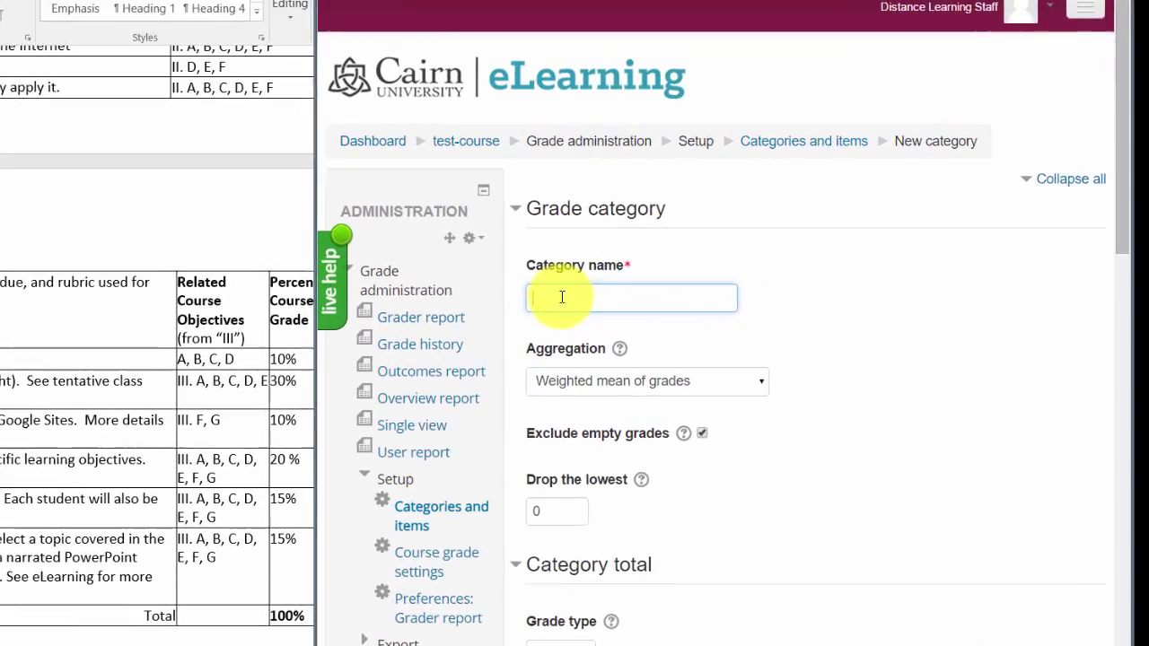
{"action": "type", "text": "Quizzes"}
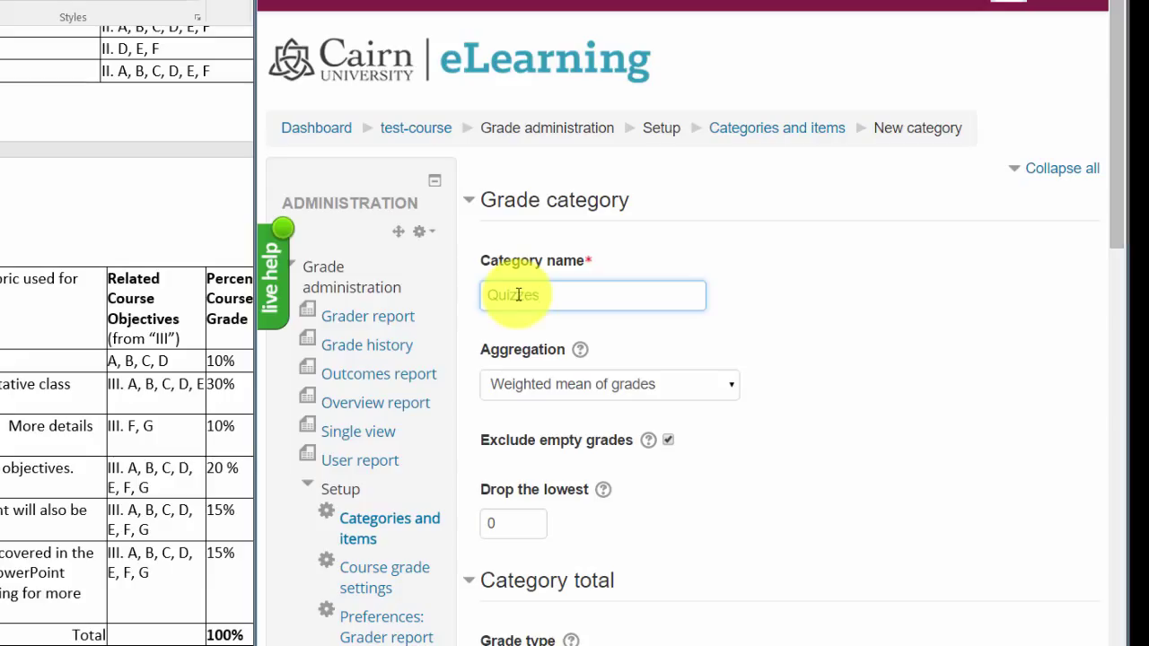
{"action": "type", "text": " and Lesson "}
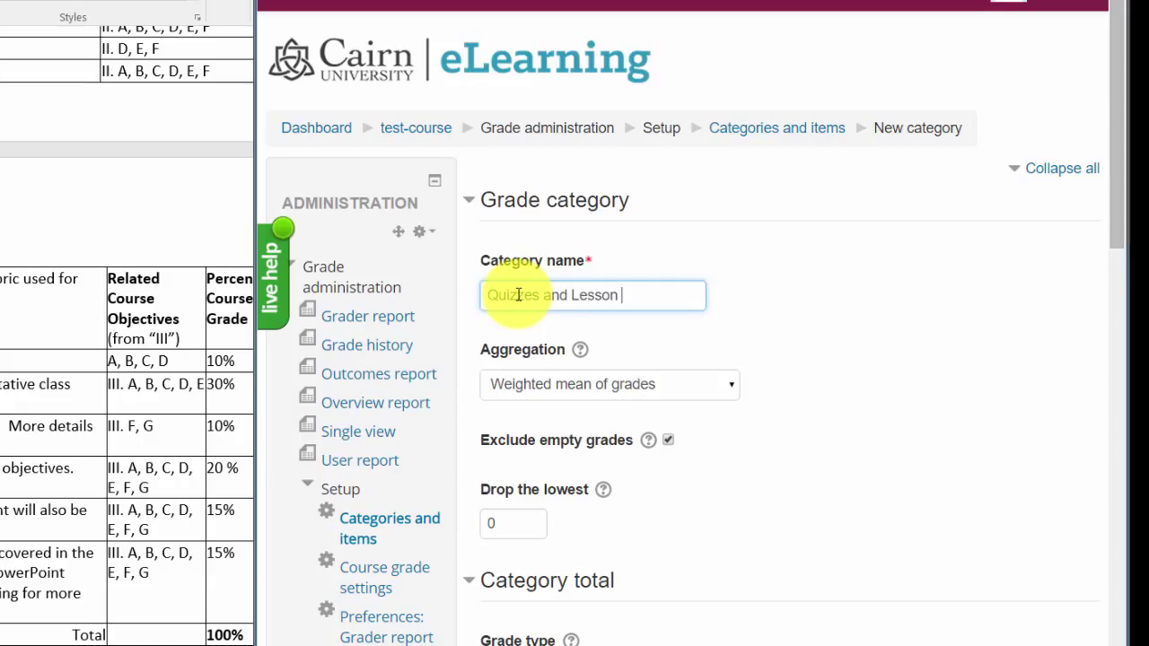
{"action": "type", "text": "Reflections"}
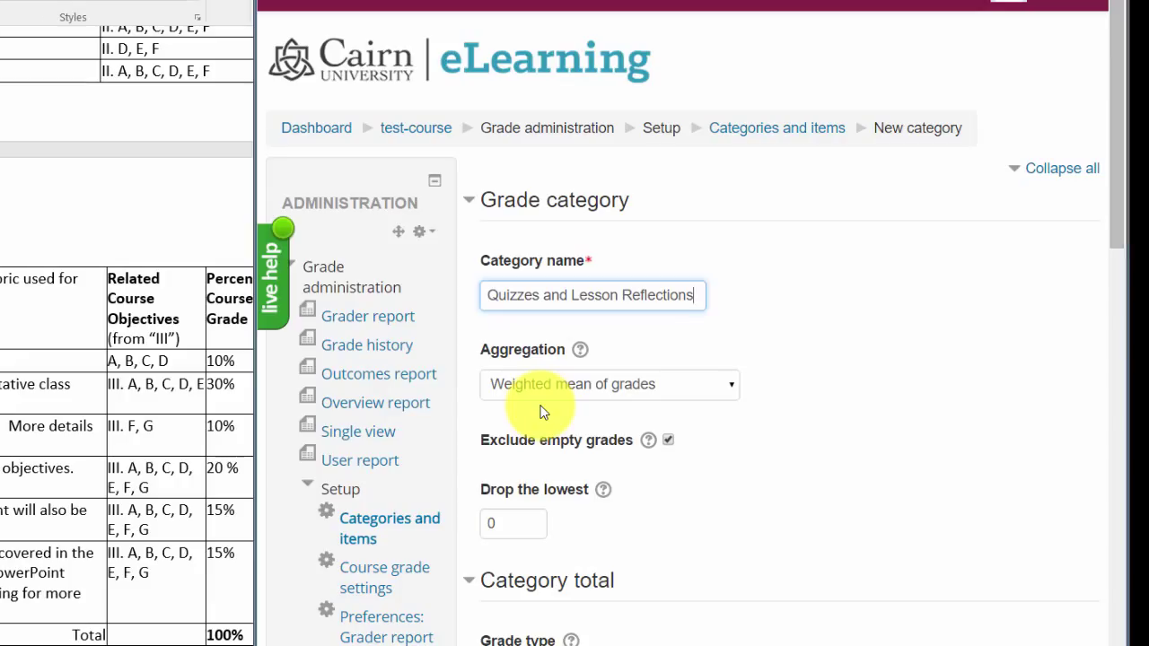
{"action": "left_click", "coordinate": [598, 395]}
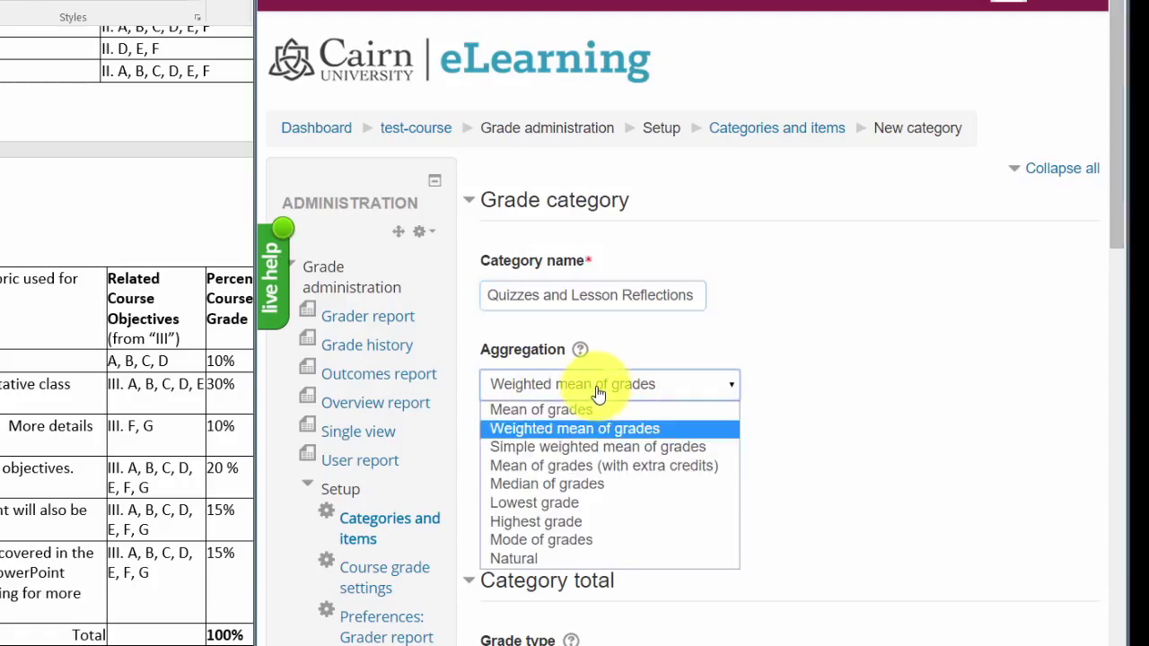
Choose Simple weighted mean of grades for the Quizzes and Lesson Reflections category and save it
{"action": "left_click", "coordinate": [523, 455]}
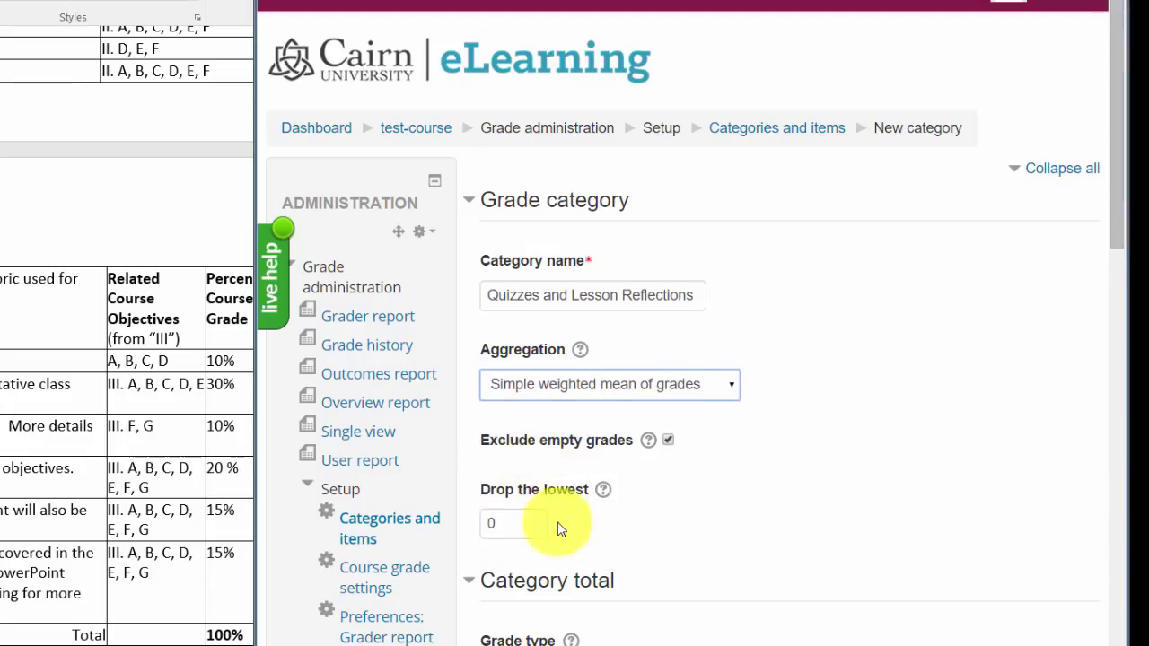
{"action": "scroll", "coordinate": [628, 536], "scroll_direction": "down", "scroll_amount": 1}
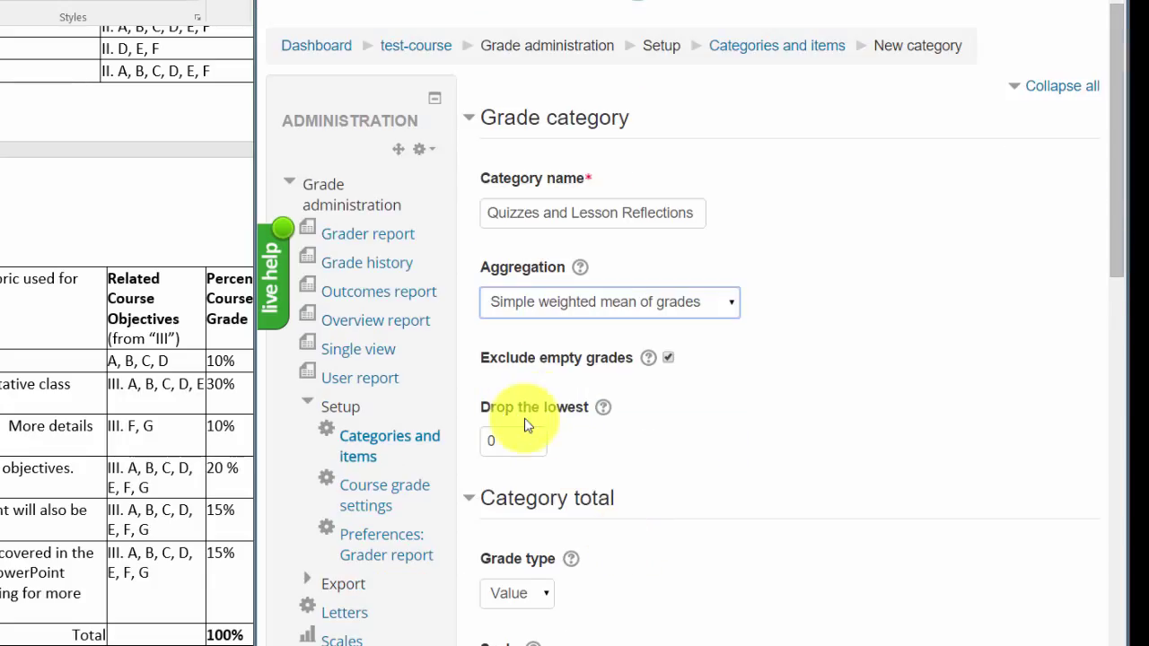
{"action": "left_click", "coordinate": [512, 442]}
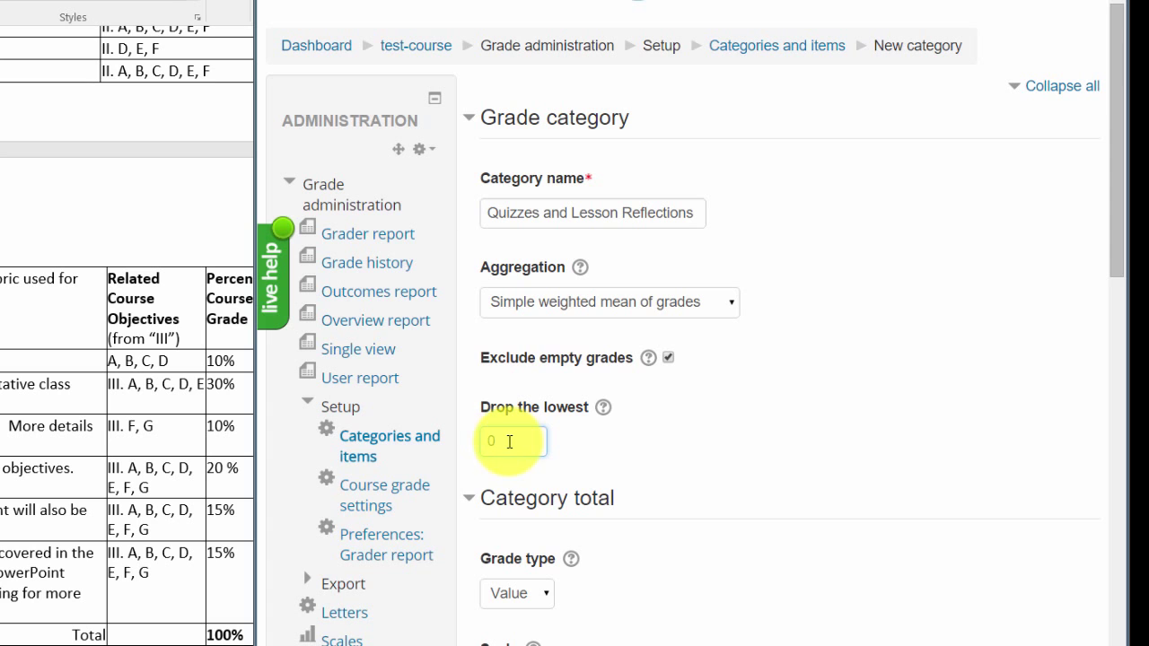
{"action": "left_click_drag", "start_coordinate": [508, 441], "coordinate": [454, 455]}
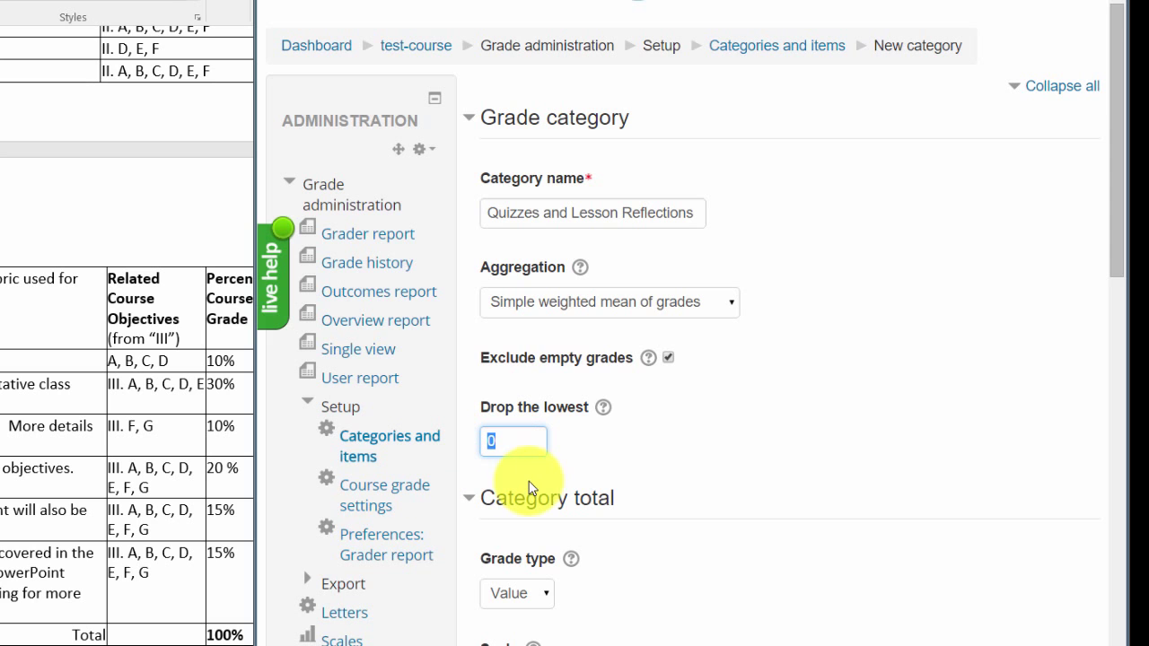
{"action": "scroll", "coordinate": [651, 538], "scroll_direction": "down", "scroll_amount": 1}
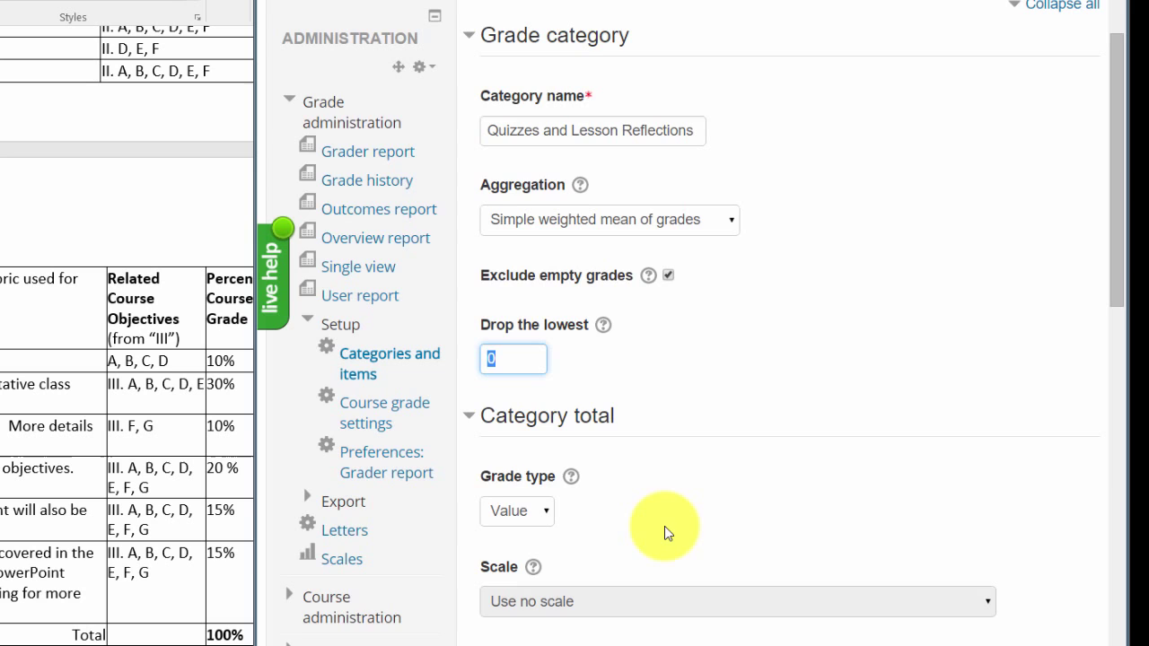
{"action": "scroll", "coordinate": [628, 552], "scroll_direction": "down", "scroll_amount": 2}
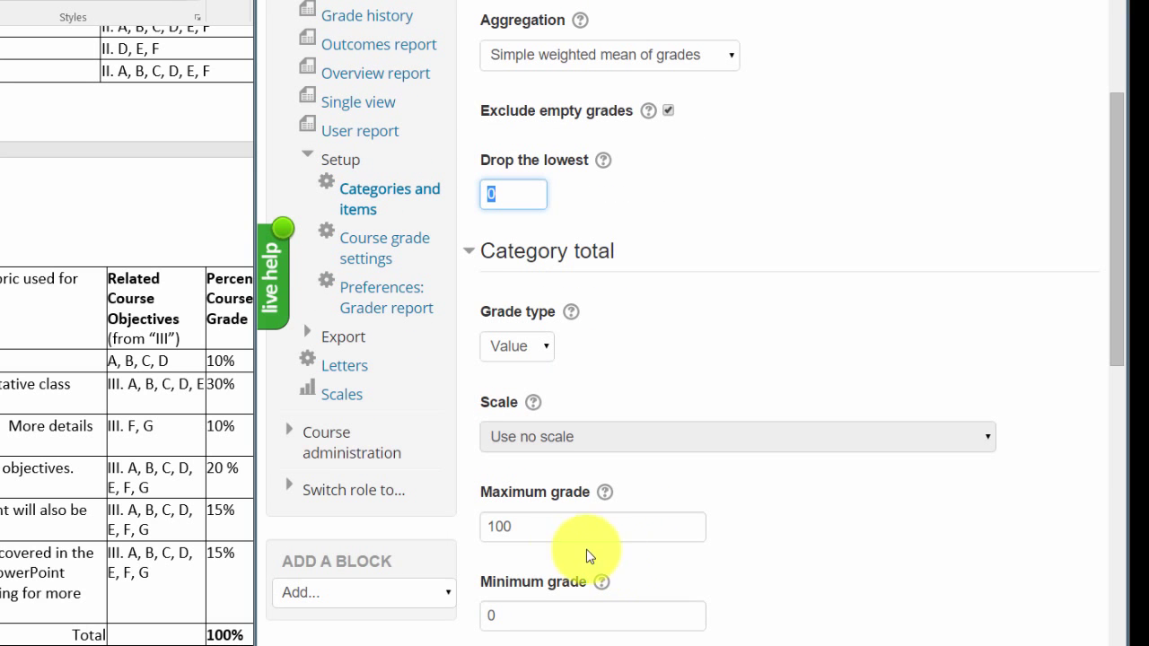
{"action": "scroll", "coordinate": [530, 524], "scroll_direction": "down", "scroll_amount": 1}
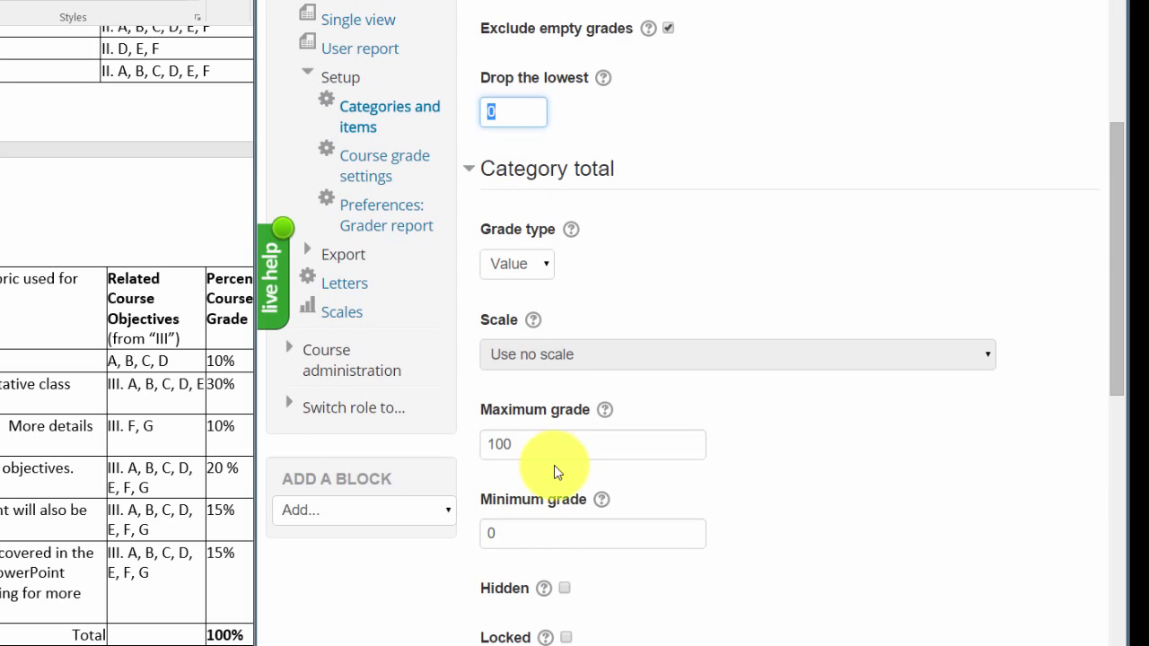
{"action": "scroll", "coordinate": [551, 451], "scroll_direction": "down", "scroll_amount": 2}
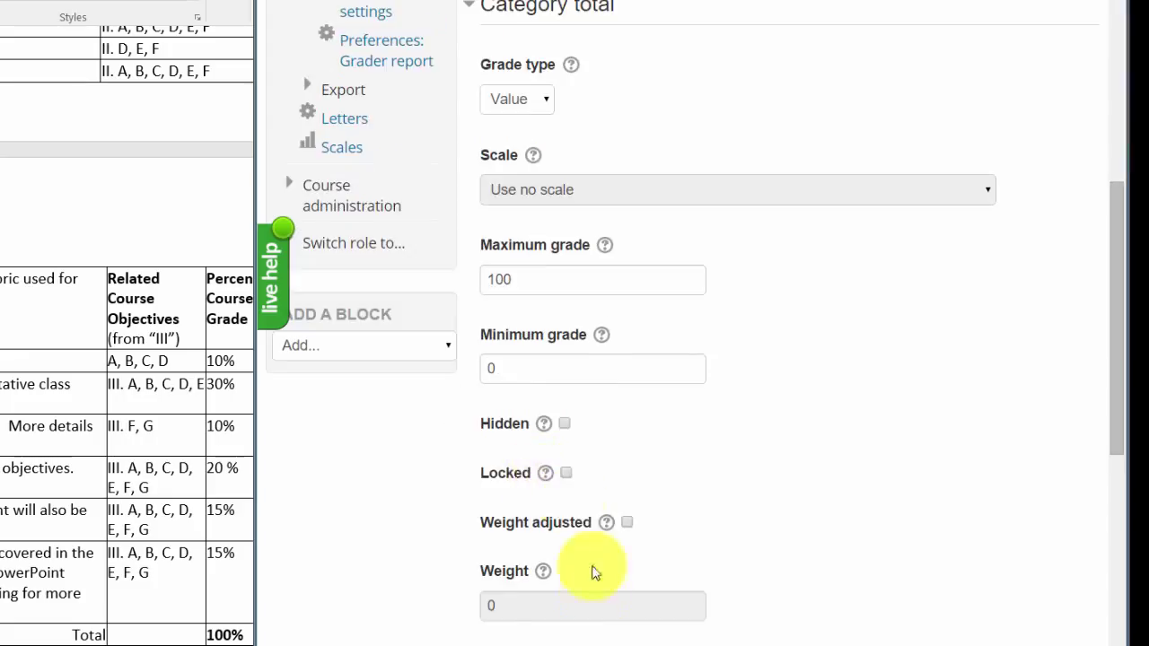
{"action": "scroll", "coordinate": [539, 588], "scroll_direction": "down", "scroll_amount": 2}
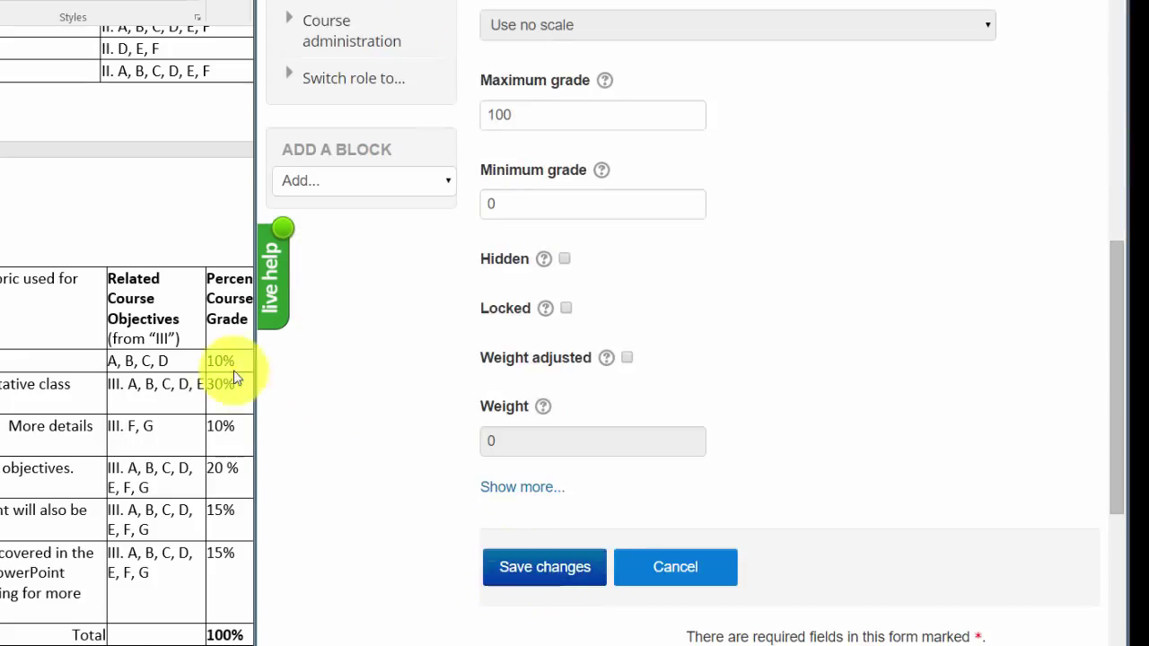
{"action": "left_click", "coordinate": [512, 566]}
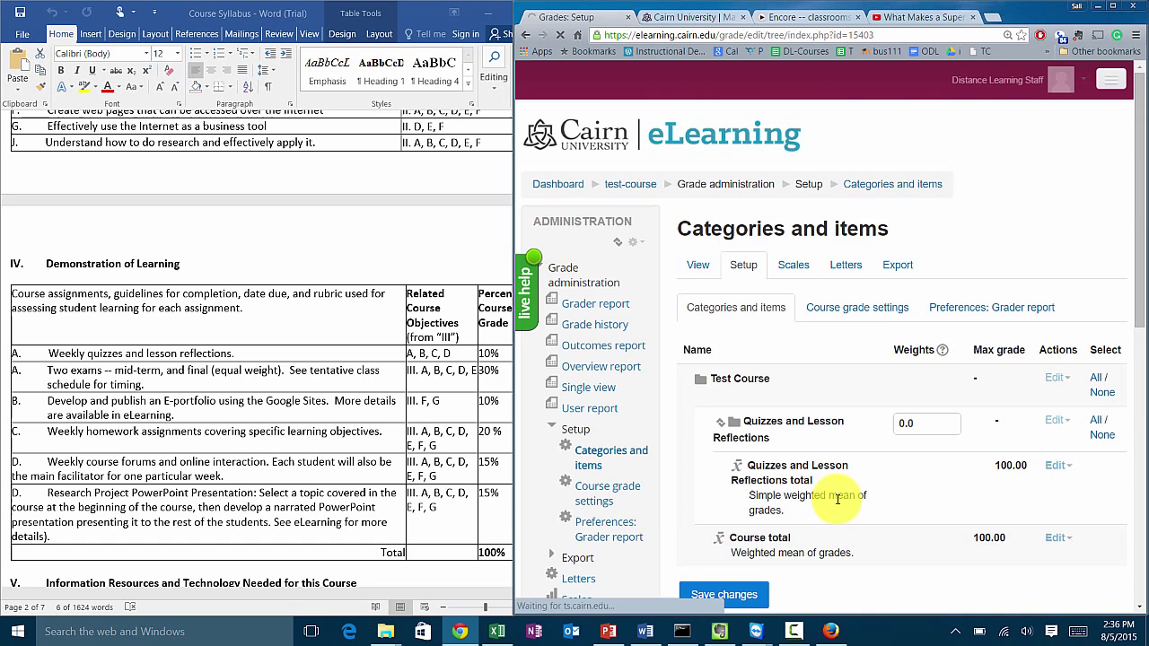
Add and save an 'Exams' category using Simple weighted mean of grades aggregation
{"action": "scroll", "coordinate": [822, 507], "scroll_direction": "down", "scroll_amount": 1}
{"action": "scroll", "coordinate": [781, 548], "scroll_direction": "down", "scroll_amount": 1}
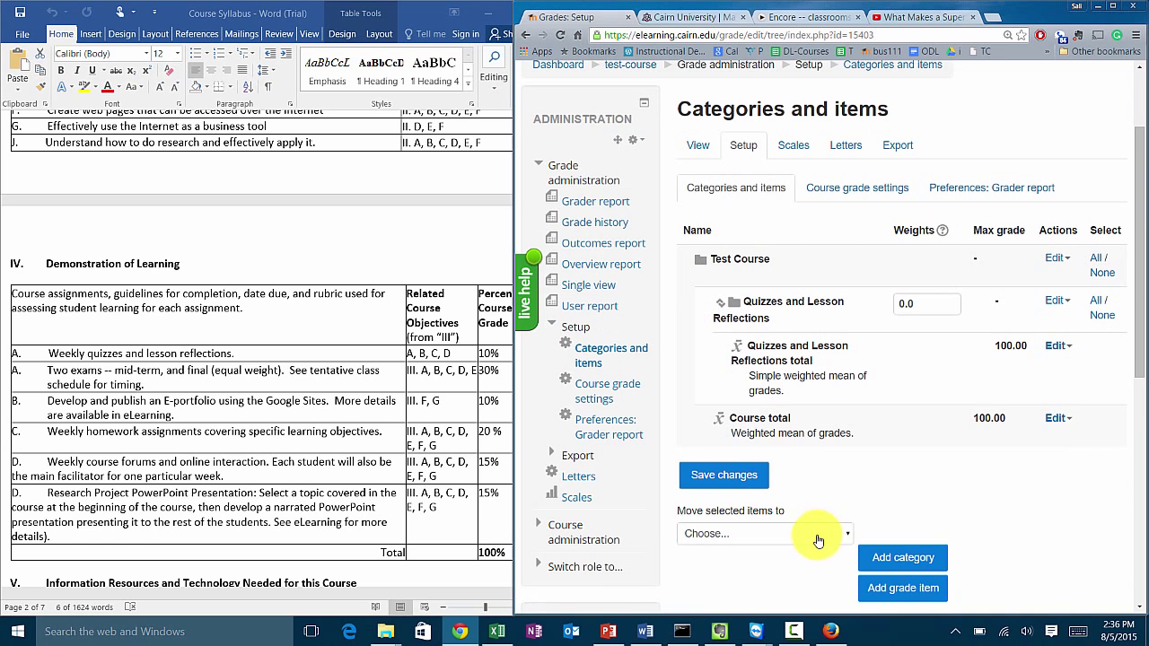
{"action": "left_click", "coordinate": [893, 560]}
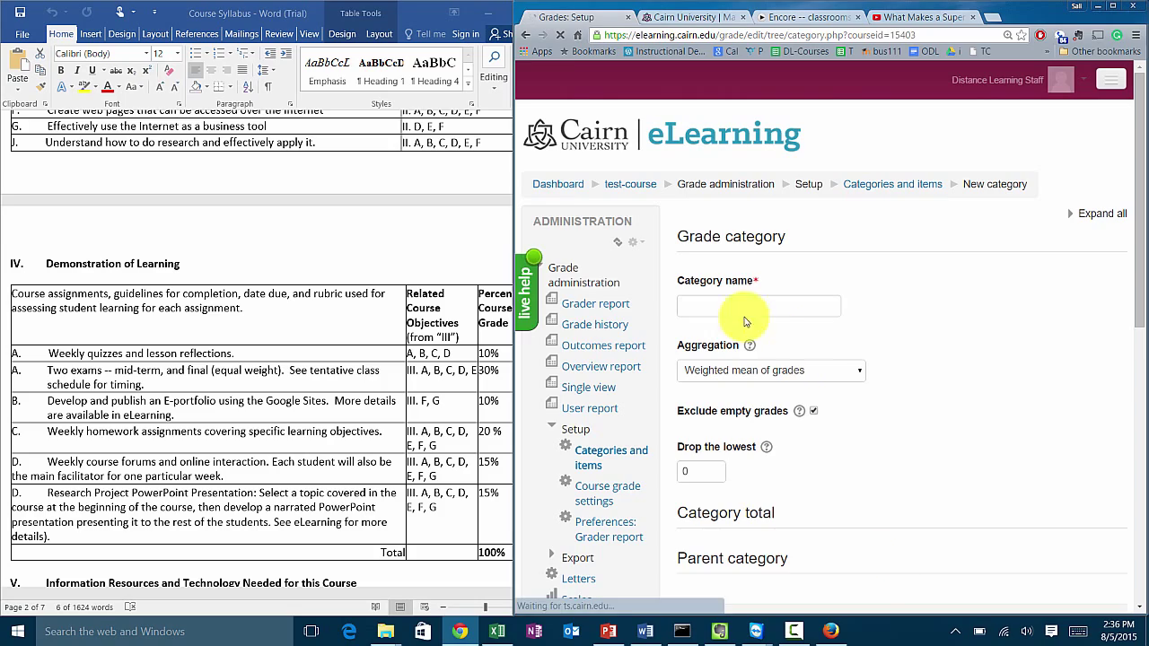
{"action": "left_click", "coordinate": [257, 372]}
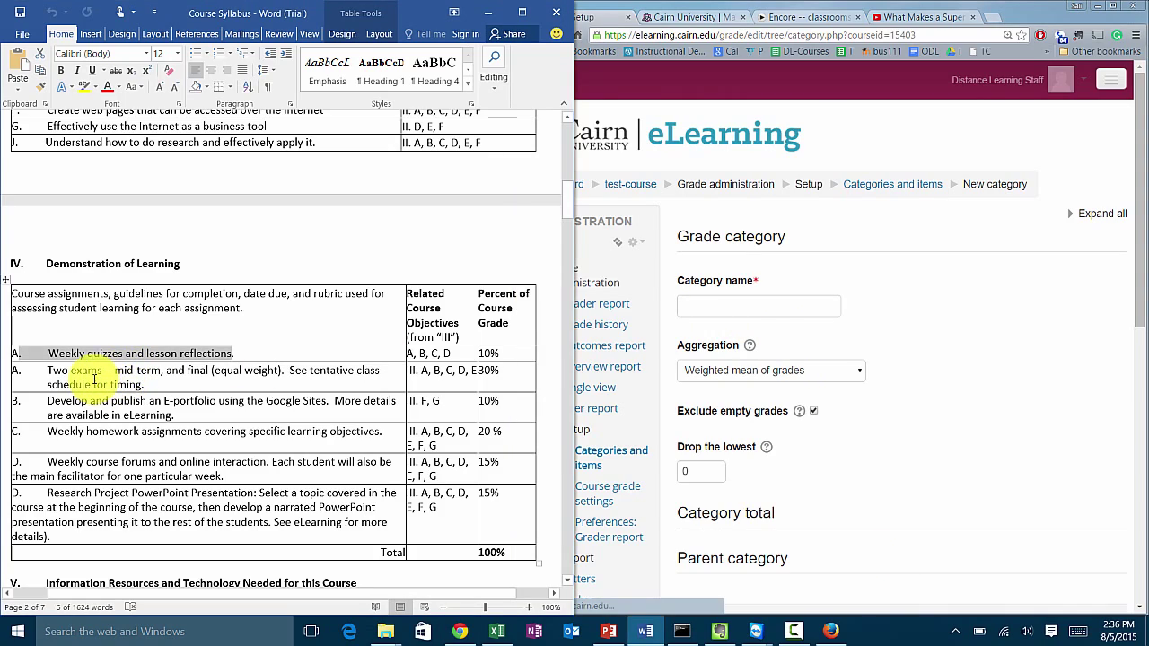
{"action": "left_click", "coordinate": [709, 309]}
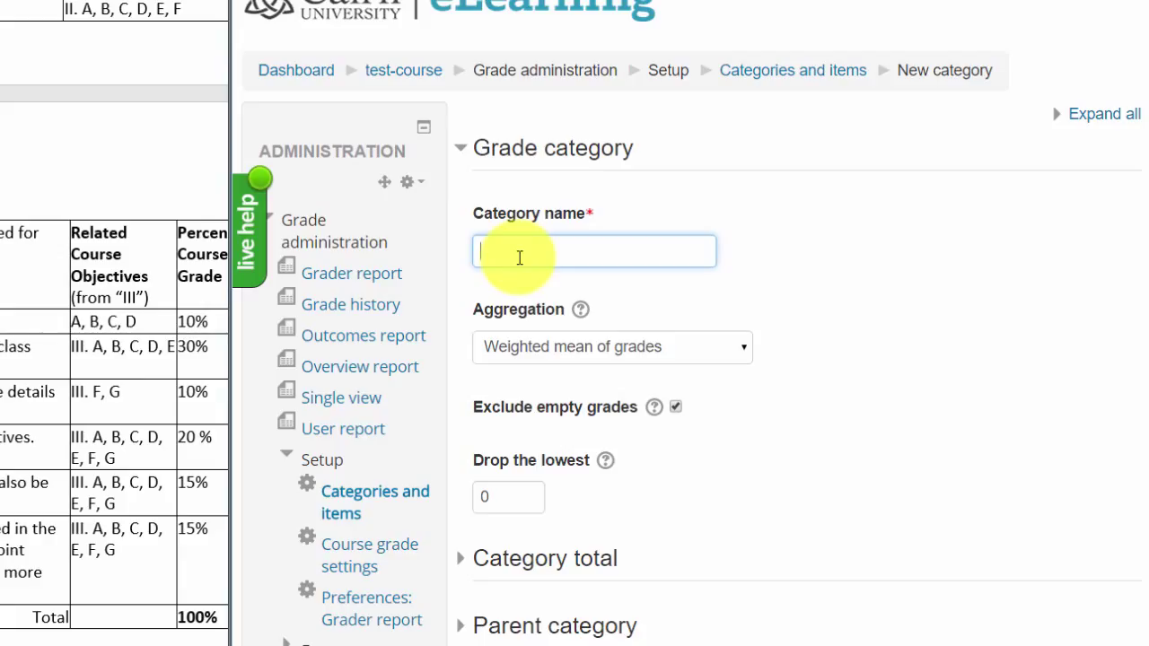
{"action": "type", "text": "Exzams"}
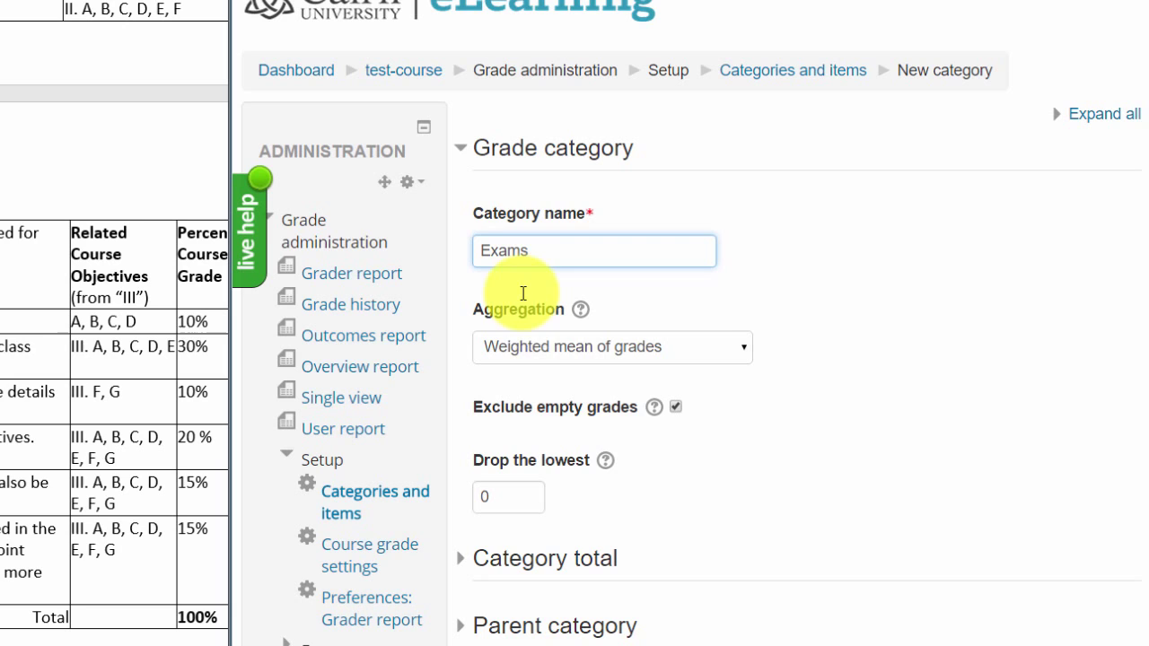
{"action": "left_click", "coordinate": [529, 355]}
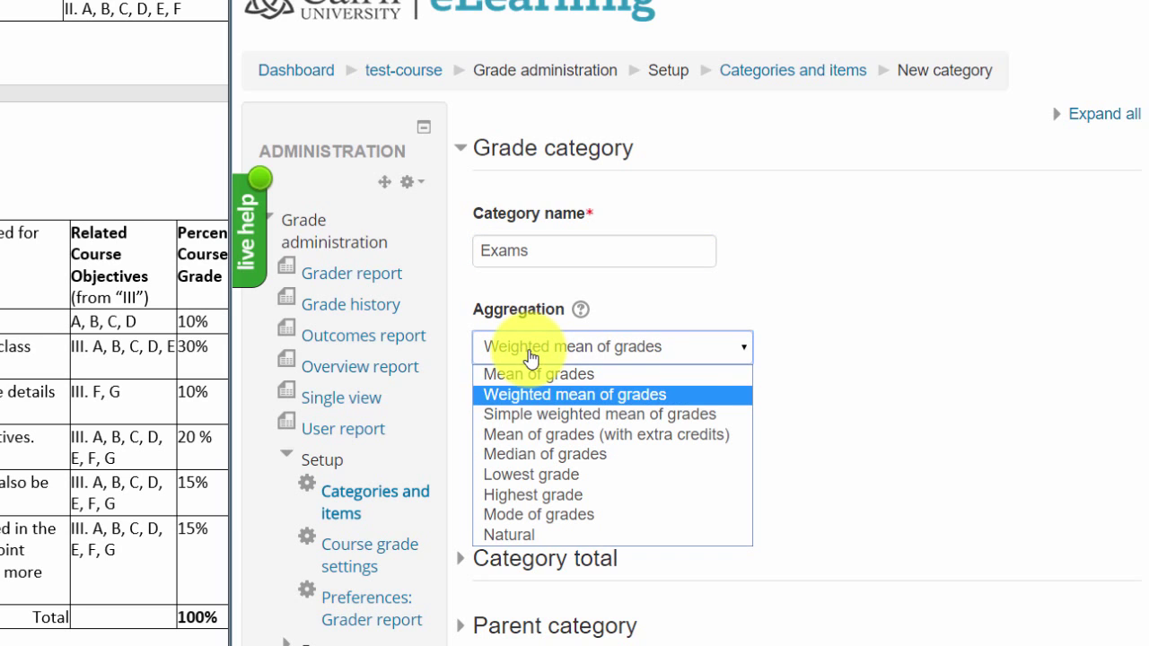
{"action": "left_click", "coordinate": [528, 418]}
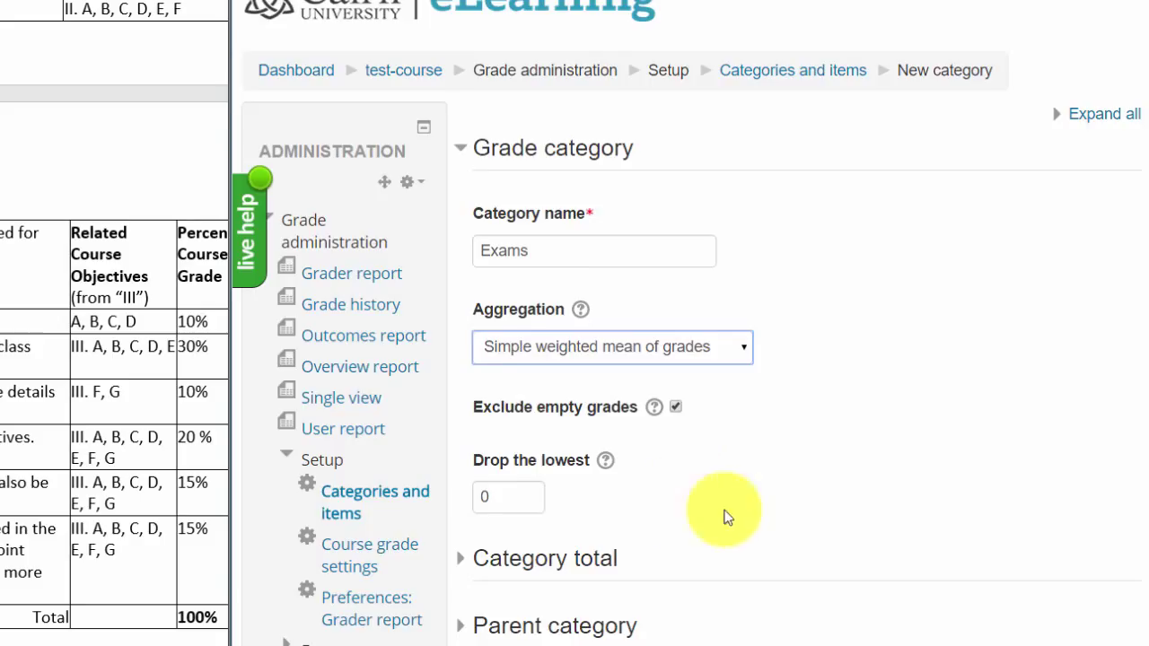
{"action": "scroll", "coordinate": [726, 516], "scroll_direction": "down", "scroll_amount": 1}
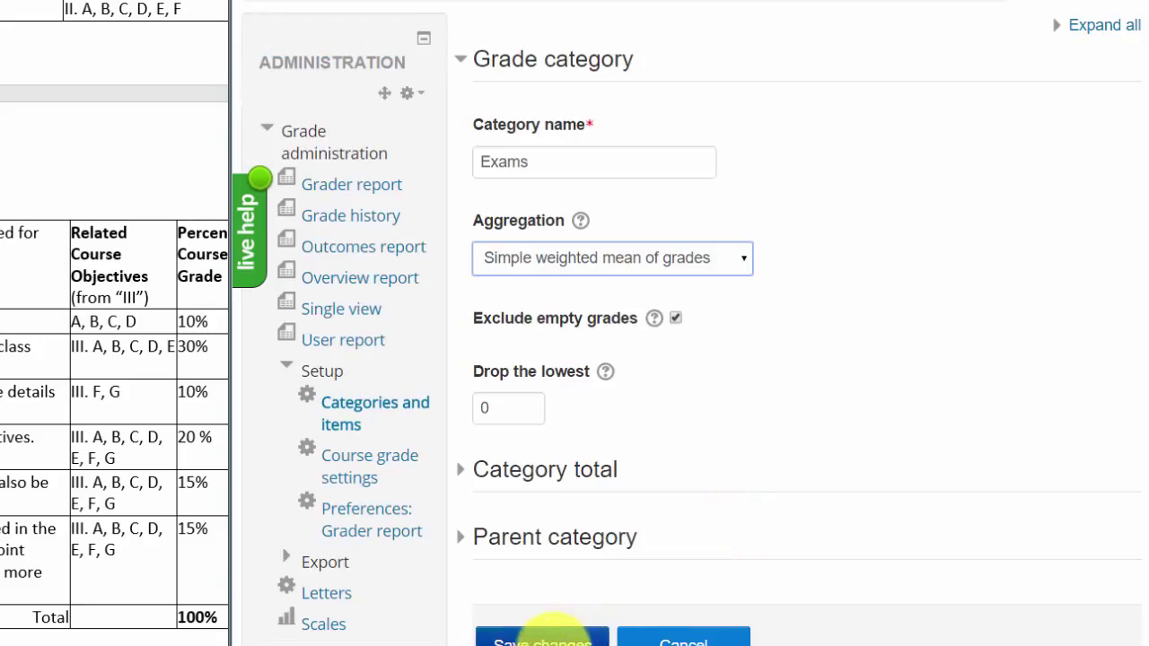
{"action": "left_click", "coordinate": [552, 637]}
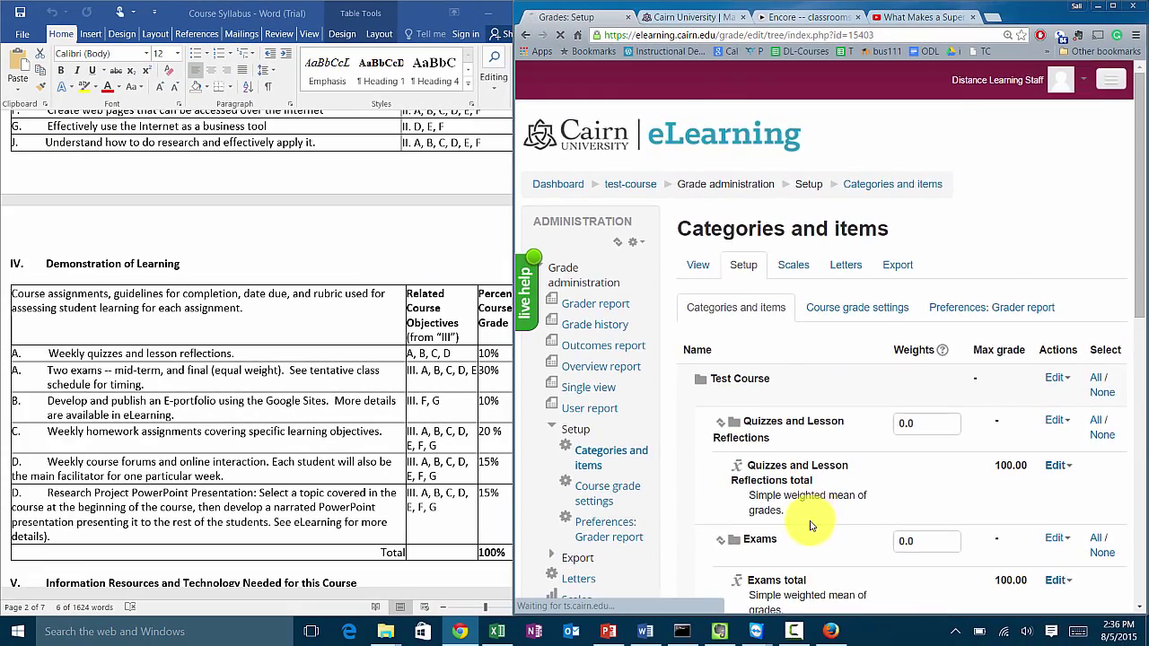
{"action": "scroll", "coordinate": [659, 507], "scroll_direction": "down", "scroll_amount": 3}
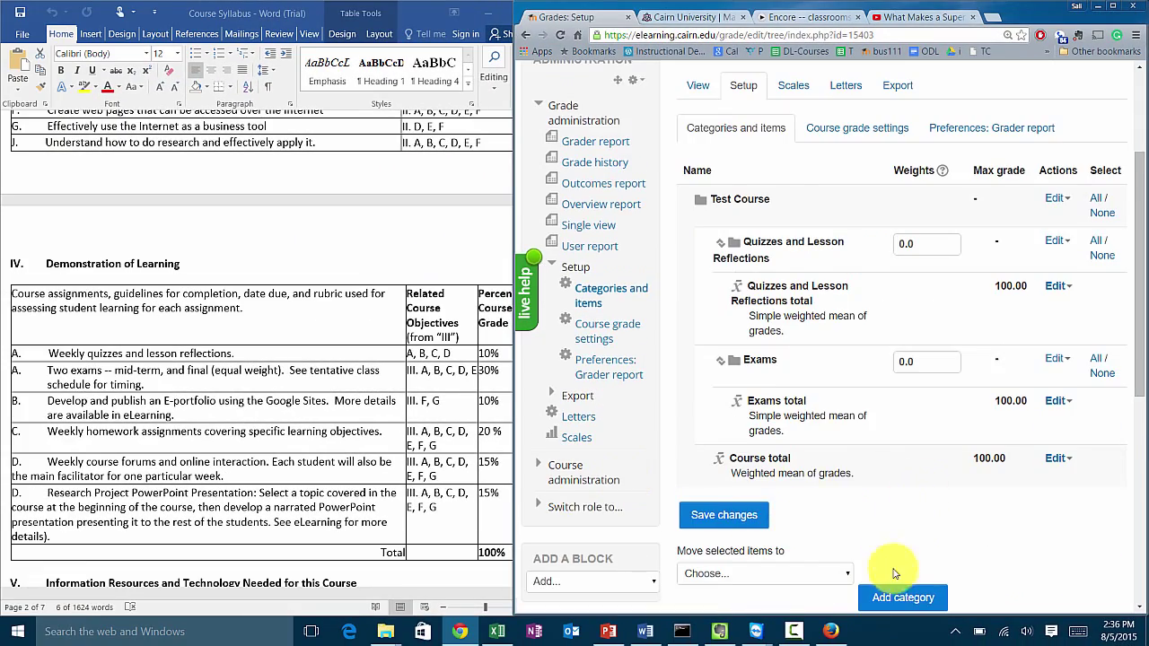
Add and save an 'ePortfolio' category using Simple weighted mean of grades aggregation
{"action": "scroll", "coordinate": [840, 488], "scroll_direction": "down", "scroll_amount": 2}
{"action": "left_click", "coordinate": [880, 489]}
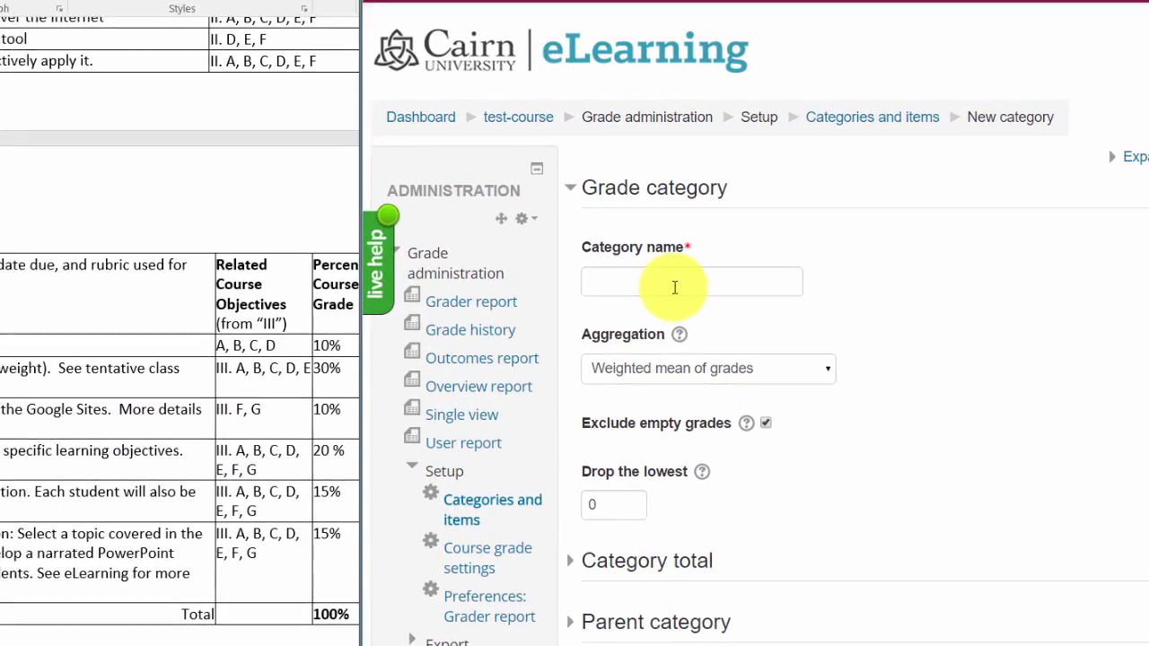
{"action": "left_click", "coordinate": [714, 301]}
{"action": "type", "text": "ePortfolio"}
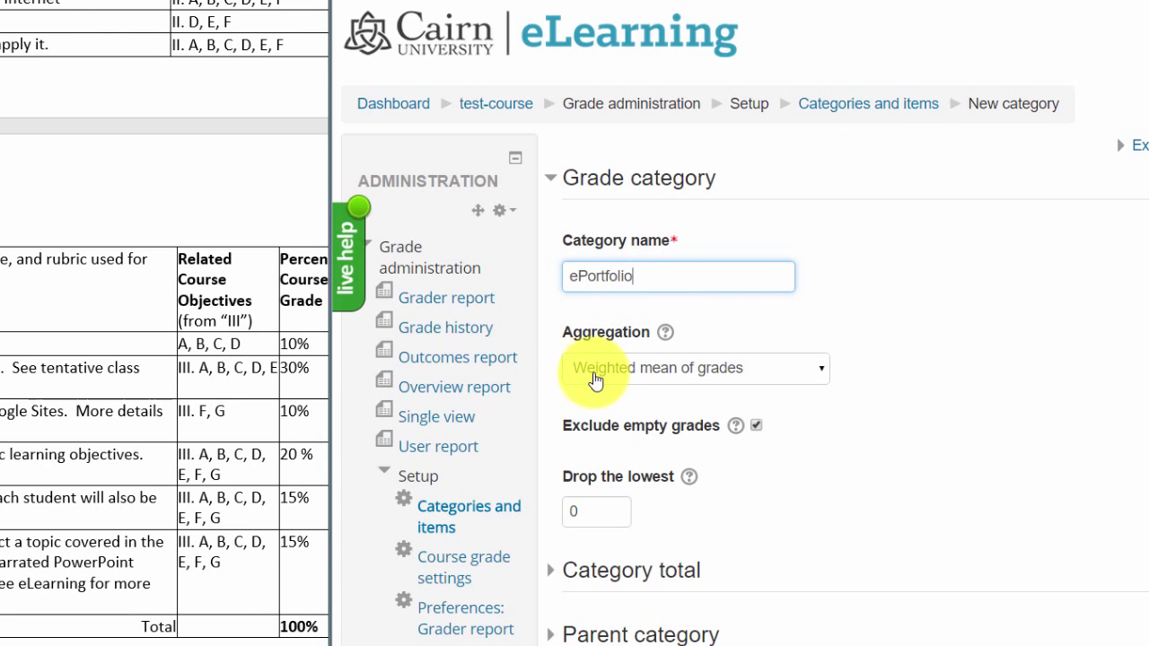
{"action": "left_click", "coordinate": [594, 376]}
{"action": "left_click", "coordinate": [616, 432]}
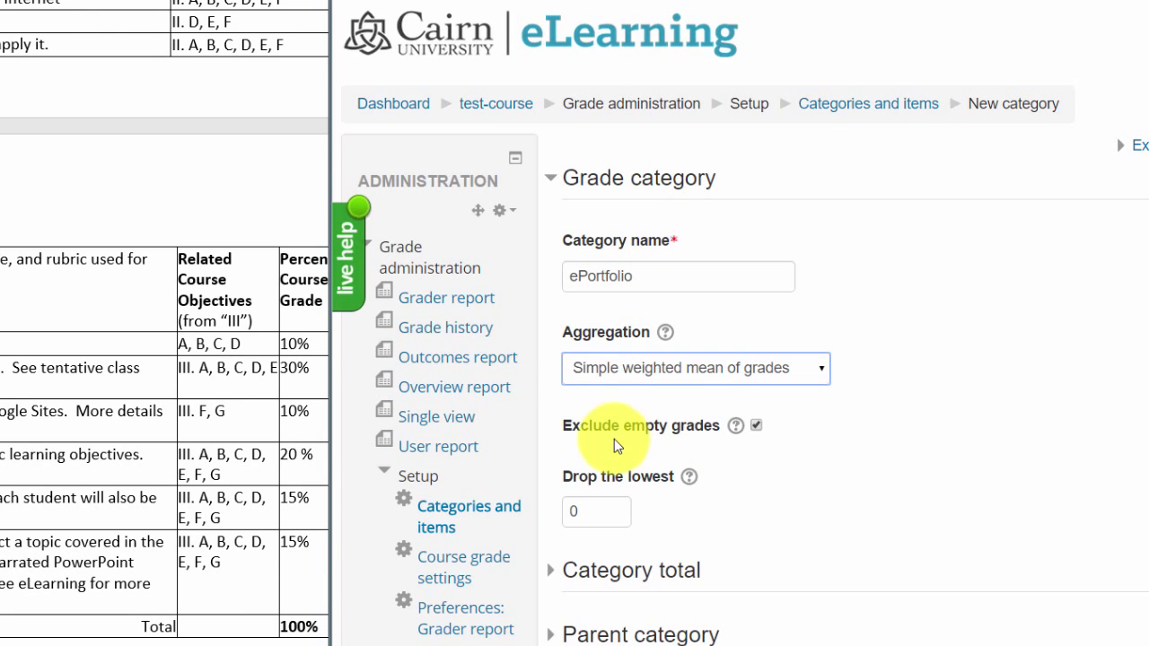
{"action": "scroll", "coordinate": [718, 588], "scroll_direction": "down", "scroll_amount": 2}
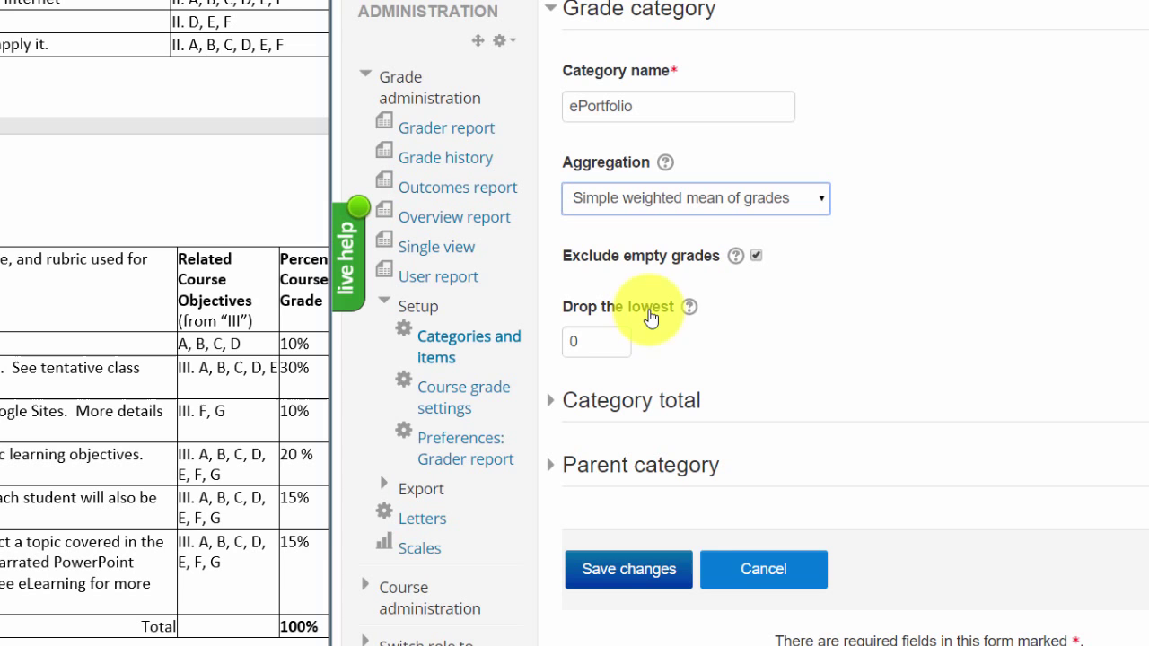
{"action": "left_click", "coordinate": [654, 586]}
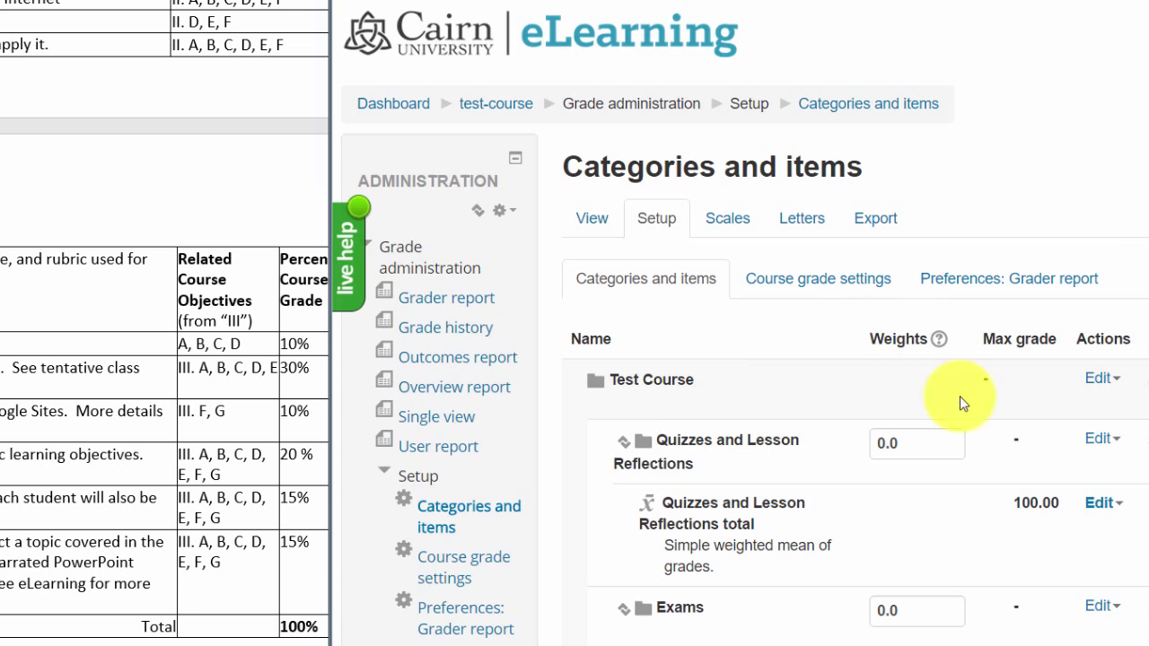
{"action": "scroll", "coordinate": [856, 375], "scroll_direction": "down", "scroll_amount": 6}
Add and save a 'Homework Assignments' category using Simple weighted mean of grades aggregation
{"action": "left_click", "coordinate": [880, 581]}
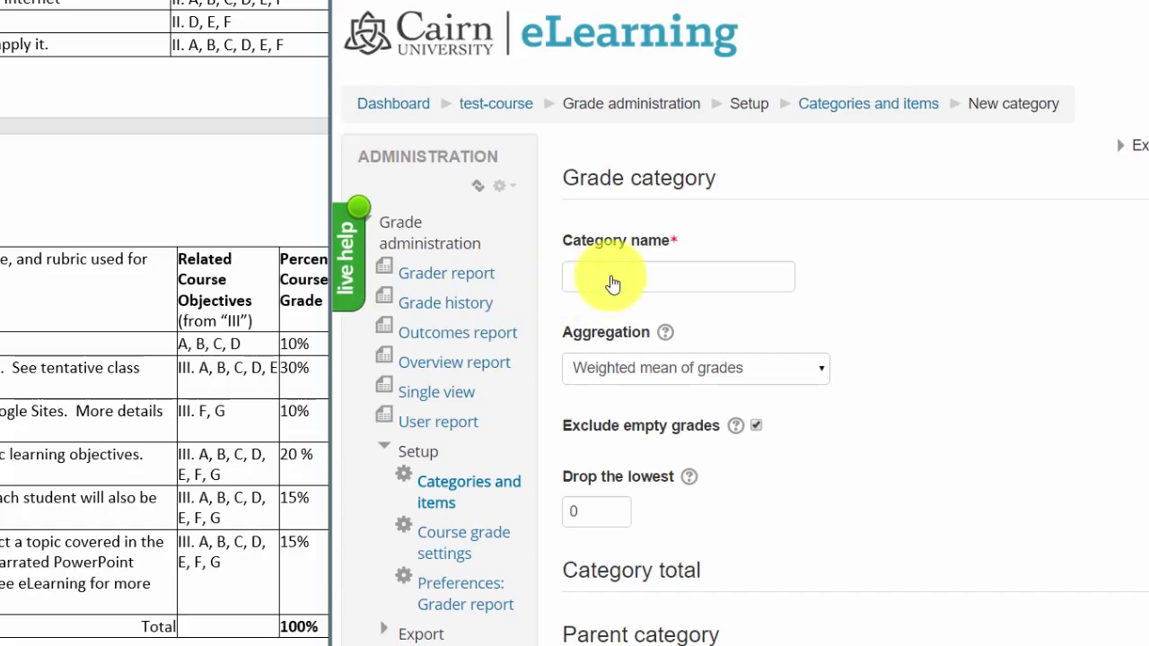
{"action": "left_click", "coordinate": [614, 285]}
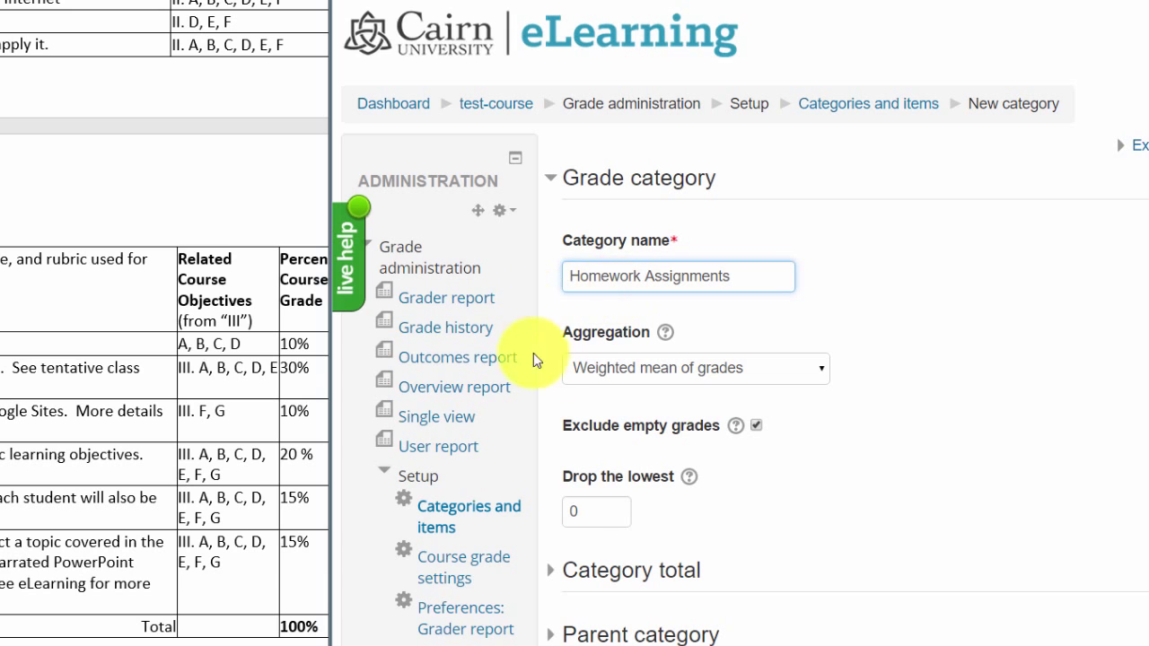
{"action": "left_click", "coordinate": [579, 369]}
{"action": "left_click", "coordinate": [588, 433]}
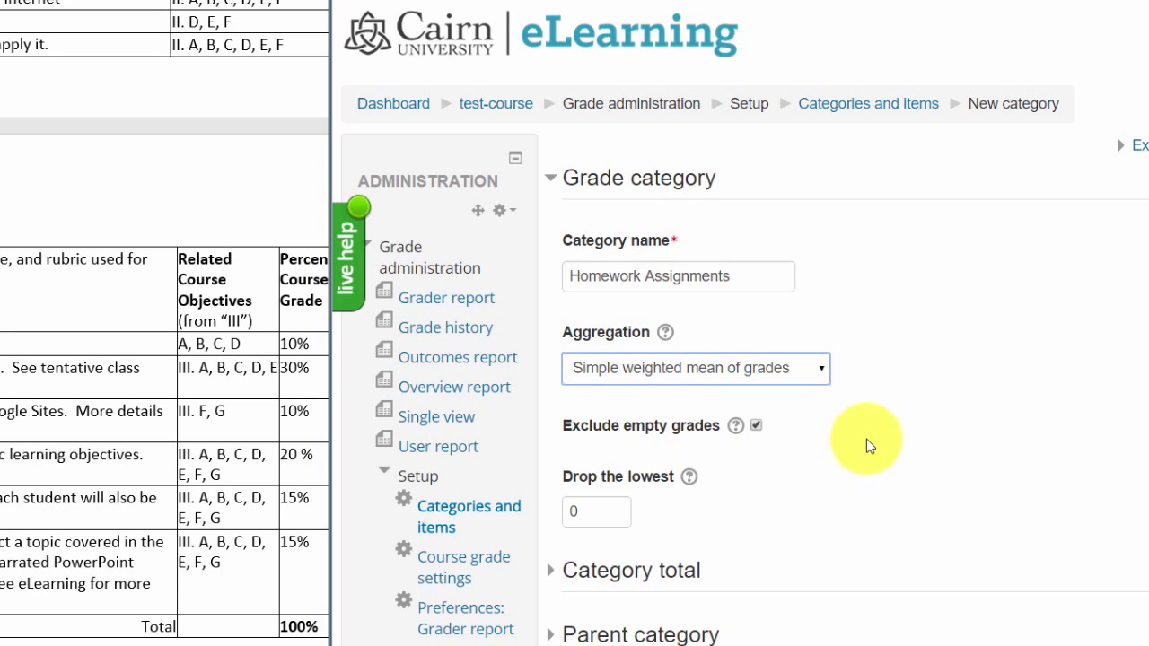
{"action": "scroll", "coordinate": [857, 445], "scroll_direction": "down", "scroll_amount": 2}
{"action": "left_click", "coordinate": [636, 575]}
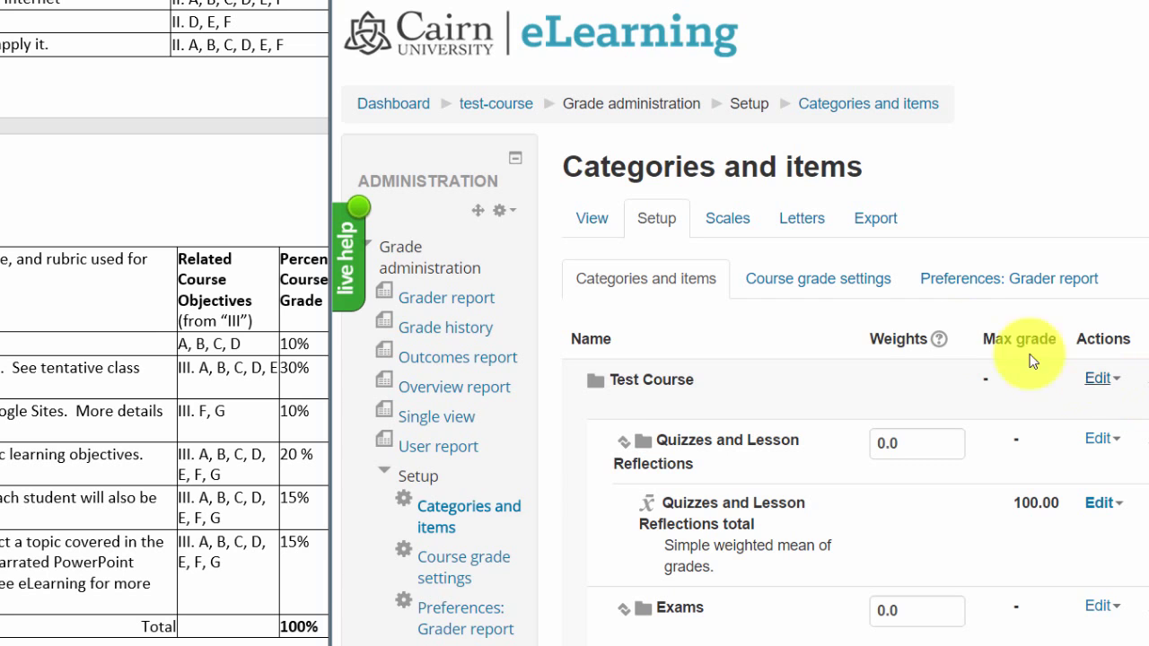
{"action": "scroll", "coordinate": [790, 368], "scroll_direction": "down", "scroll_amount": 3}
{"action": "scroll", "coordinate": [826, 398], "scroll_direction": "down", "scroll_amount": 3}
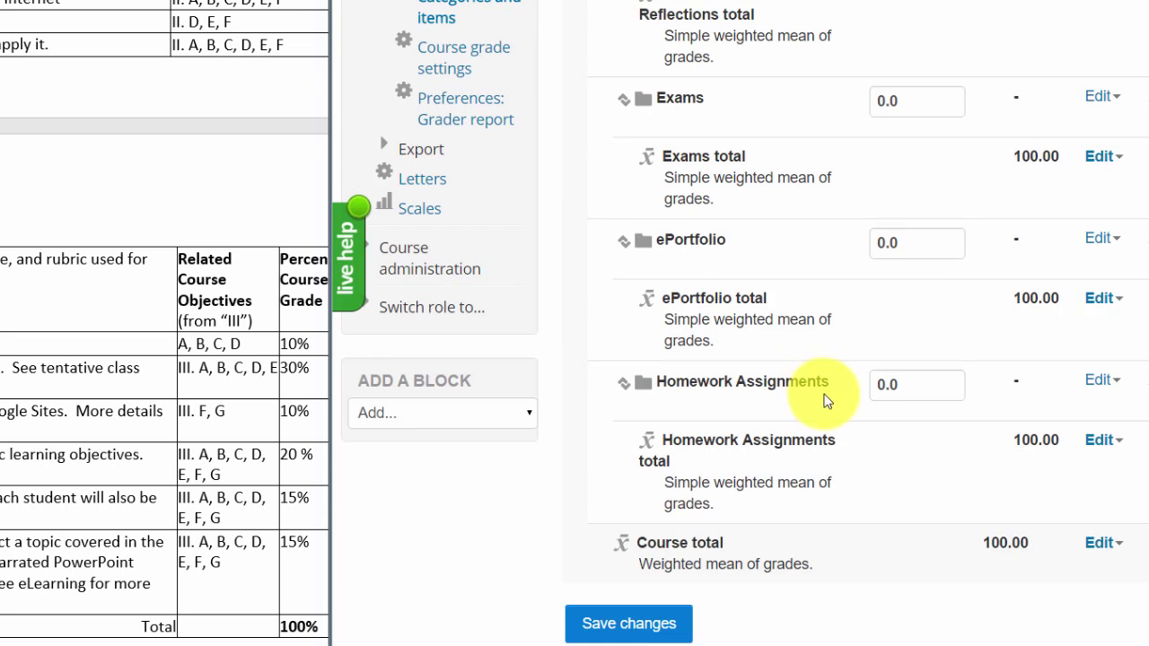
{"action": "scroll", "coordinate": [898, 574], "scroll_direction": "down", "scroll_amount": 3}
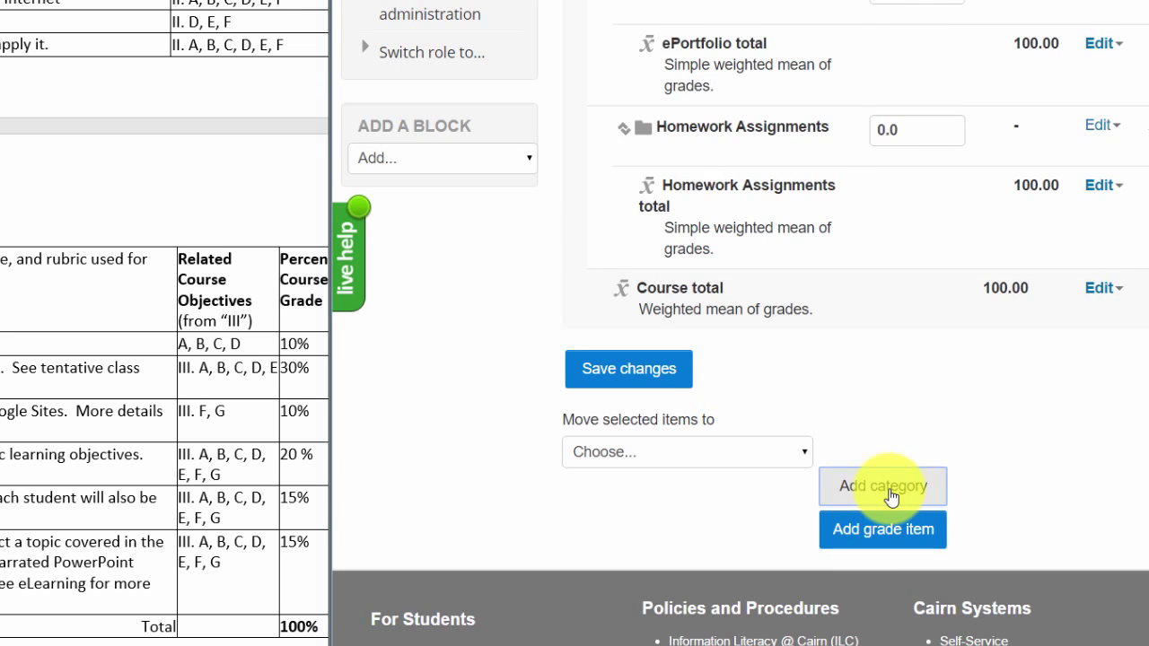
Add and save a 'Course Forums' category using Simple weighted mean of grades aggregation
{"action": "left_click", "coordinate": [891, 497]}
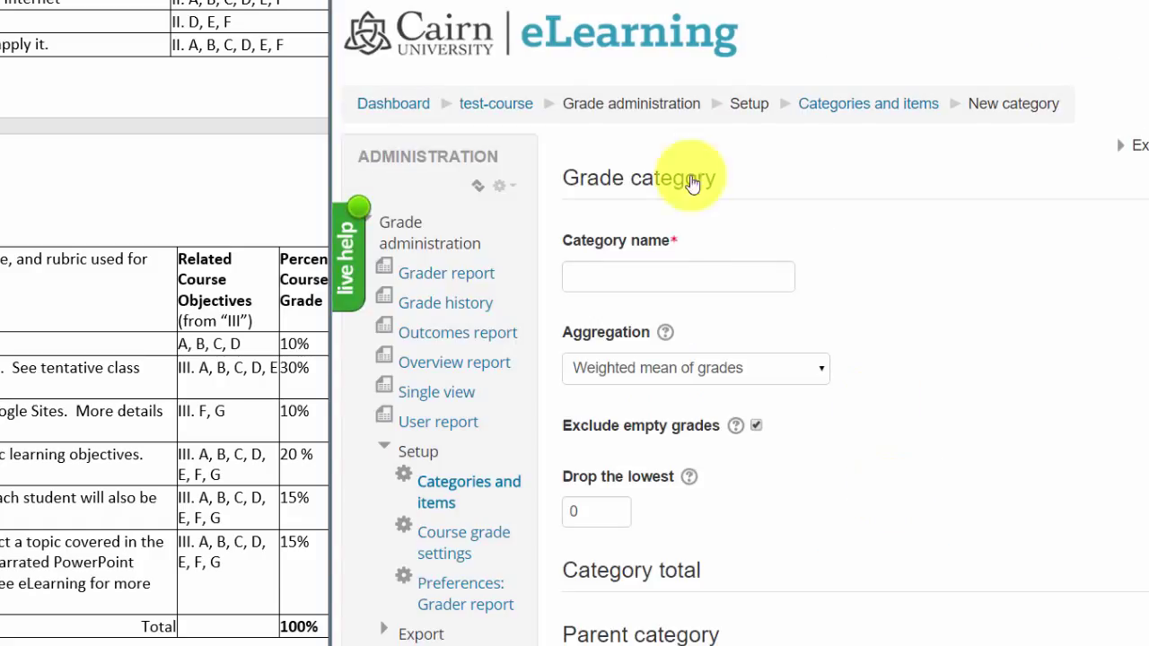
{"action": "left_click", "coordinate": [632, 279]}
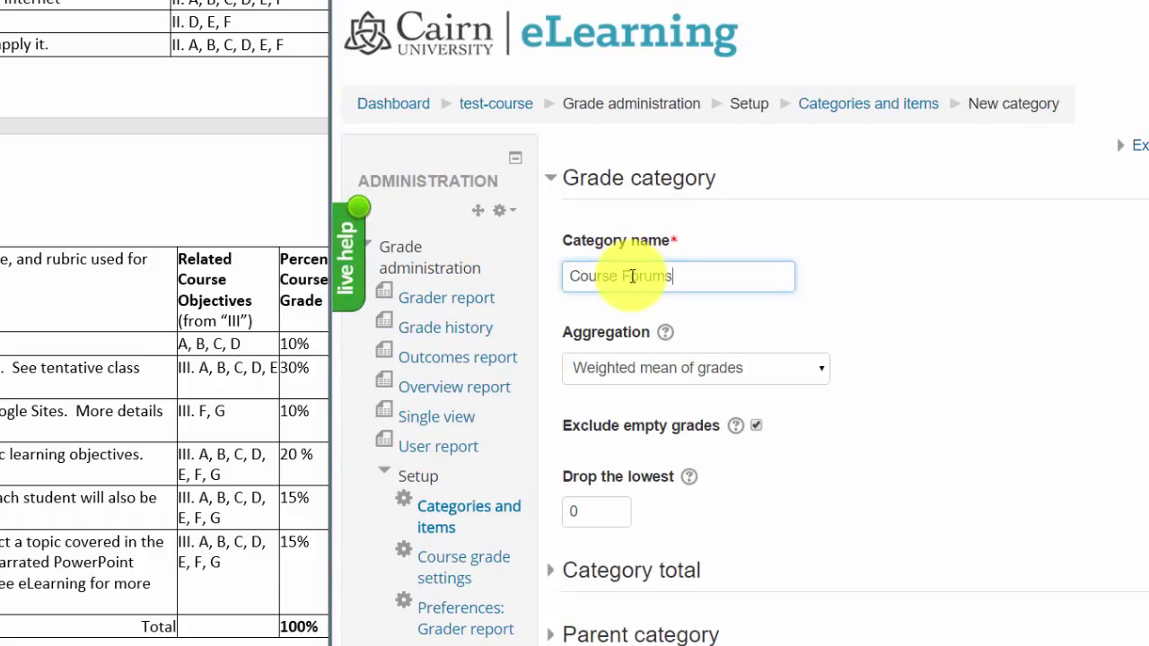
{"action": "left_click", "coordinate": [629, 372]}
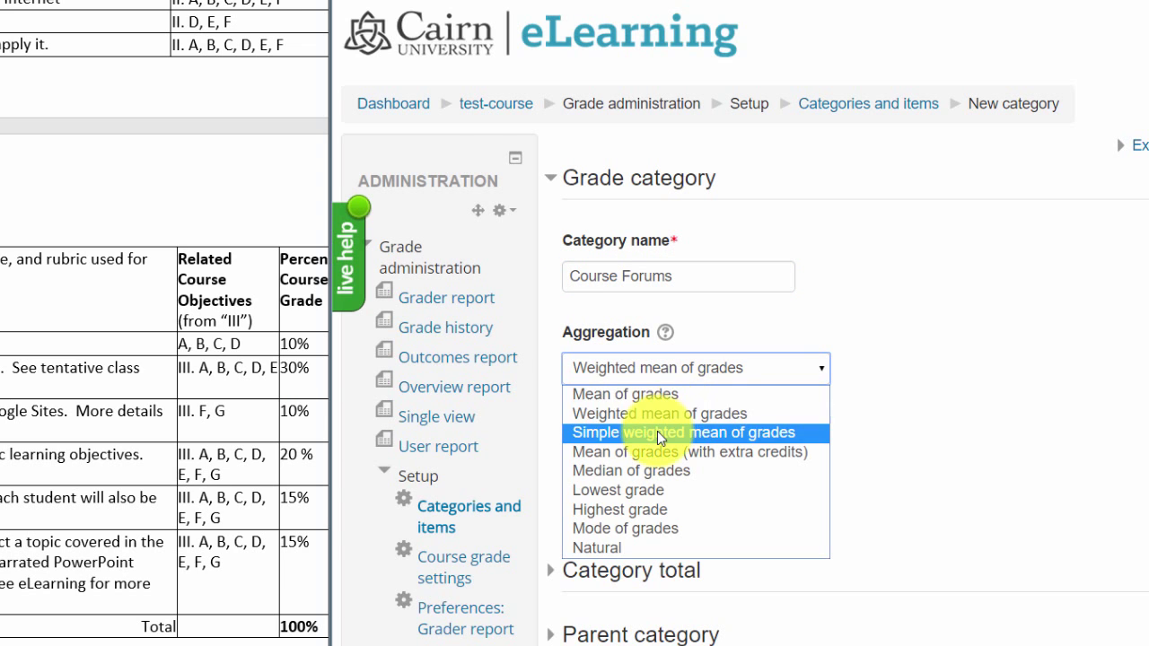
{"action": "left_click", "coordinate": [657, 431]}
{"action": "scroll", "coordinate": [733, 540], "scroll_direction": "down", "scroll_amount": 3}
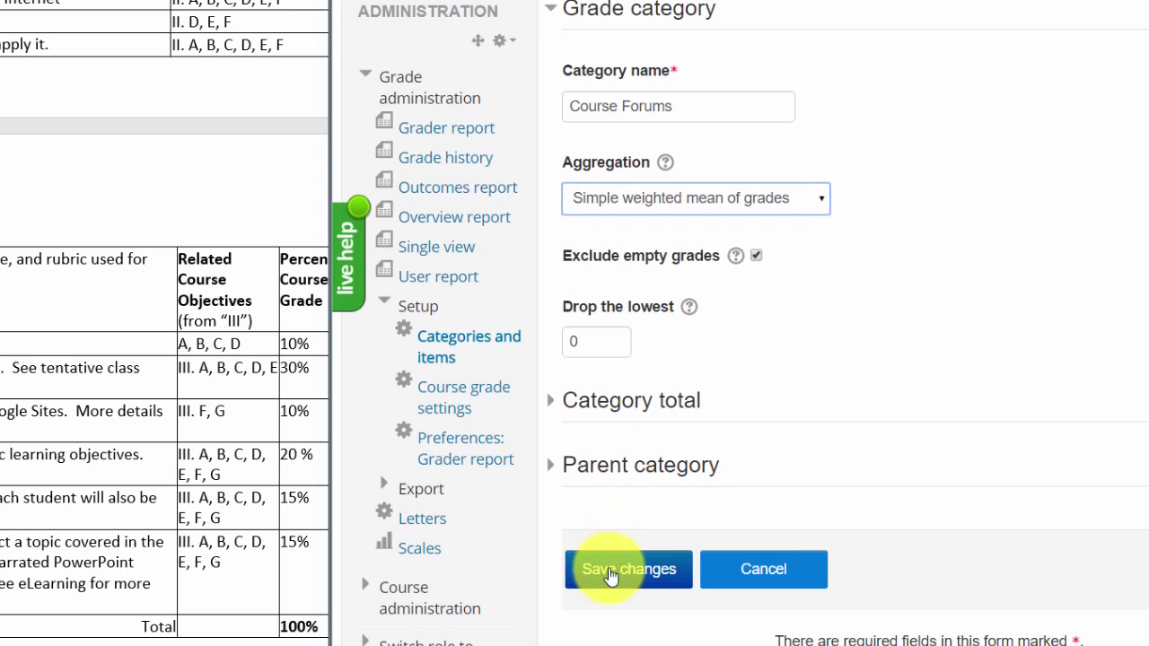
{"action": "left_click", "coordinate": [611, 579]}
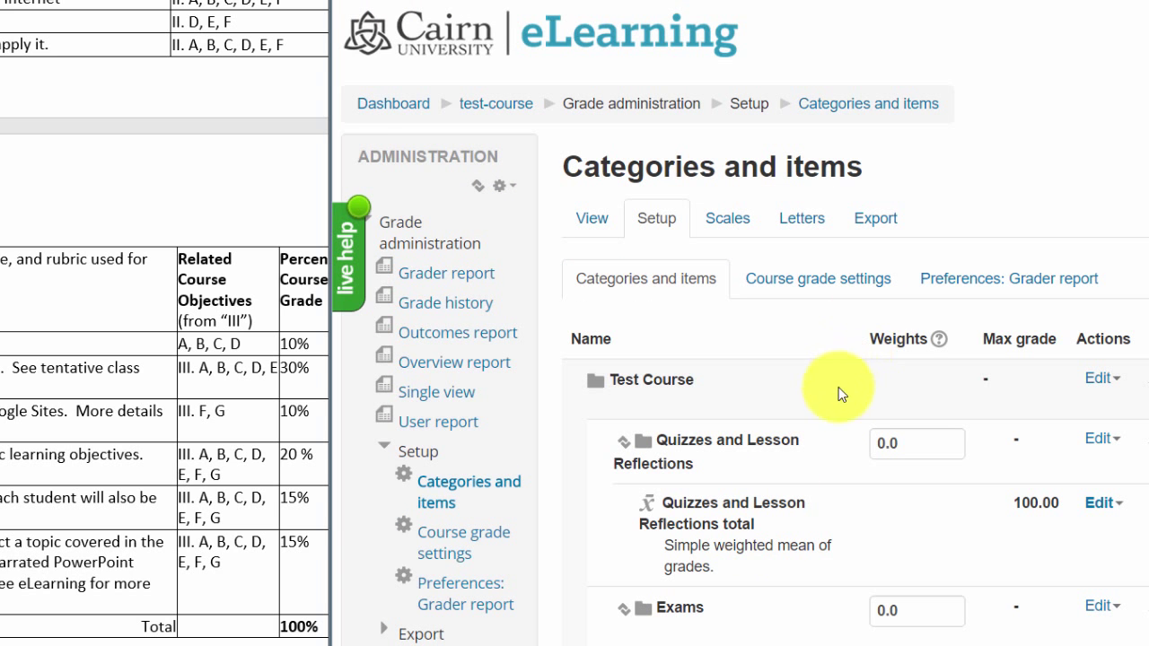
{"action": "scroll", "coordinate": [975, 590], "scroll_direction": "down", "scroll_amount": 8}
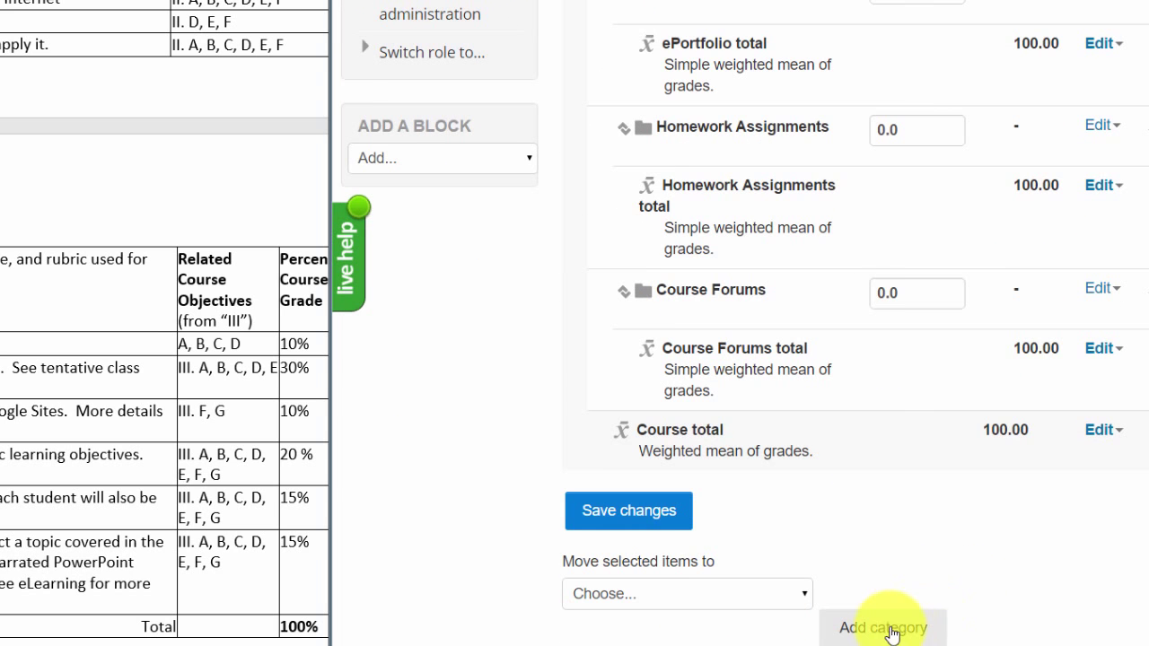
Create a 'Research Project Presentation' category with Simple weighted mean of grades aggregation and save it
{"action": "left_click", "coordinate": [889, 628]}
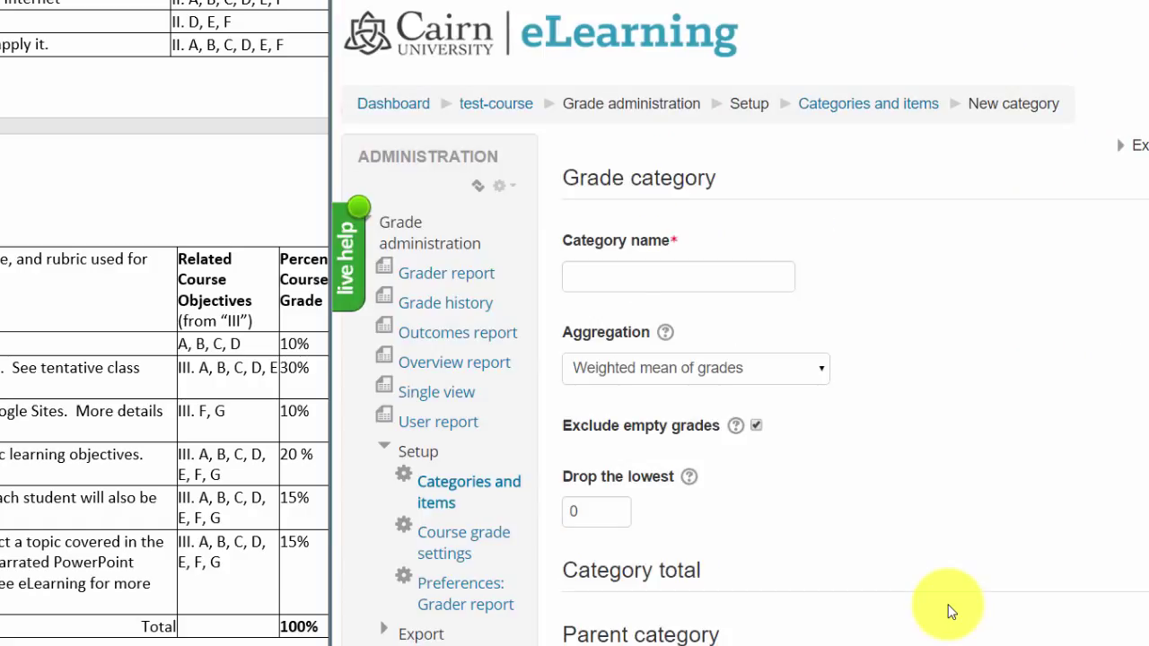
{"action": "left_click", "coordinate": [579, 250]}
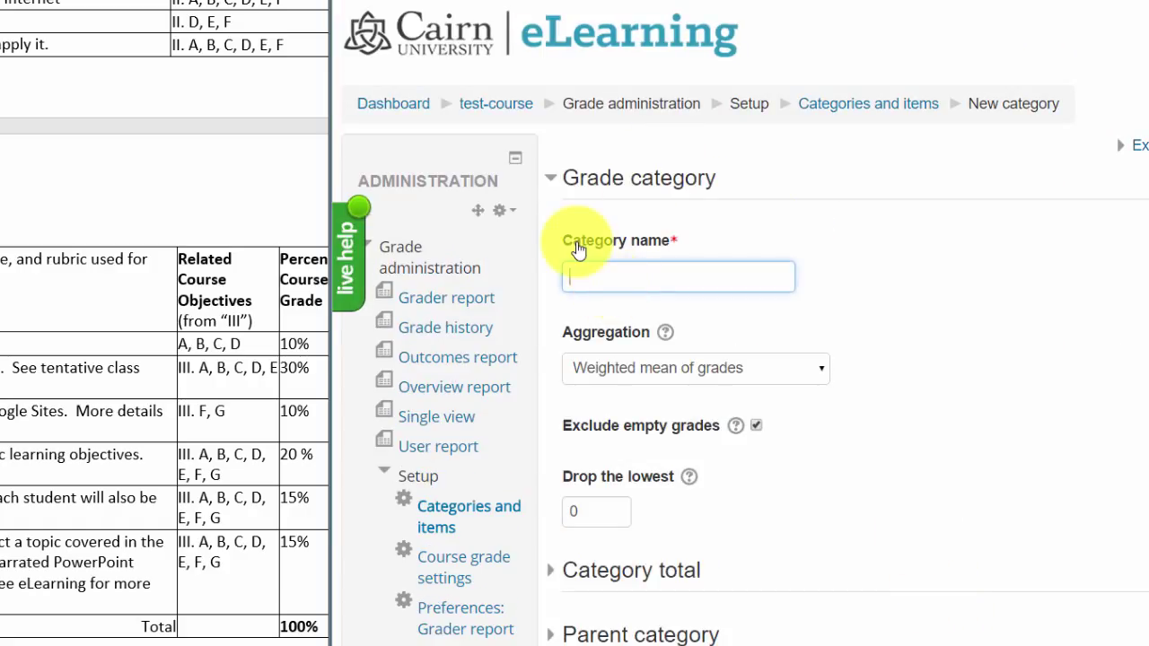
{"action": "type", "text": "Research Project Presentation"}
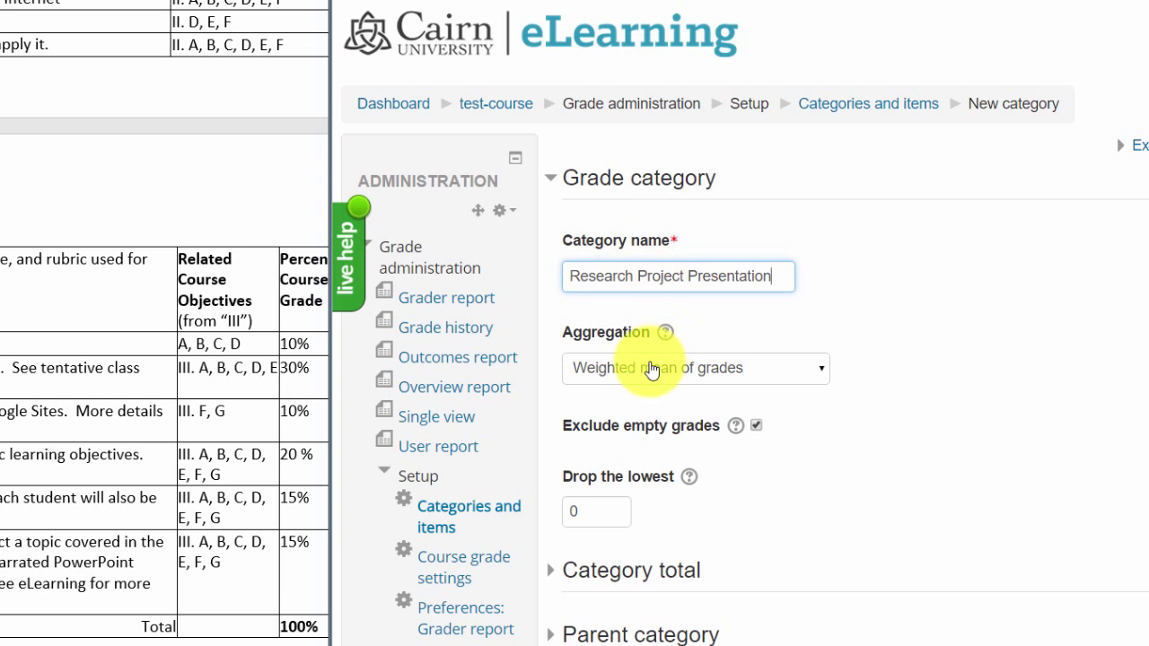
{"action": "left_click", "coordinate": [654, 367]}
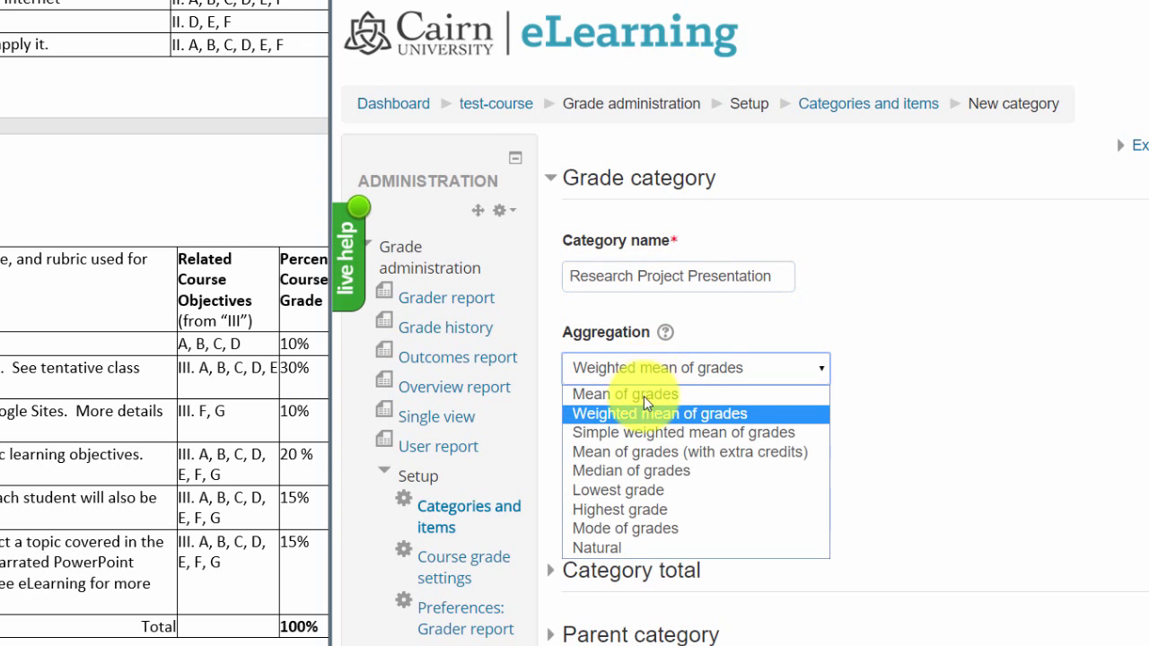
{"action": "left_click", "coordinate": [640, 433]}
{"action": "scroll", "coordinate": [682, 482], "scroll_direction": "down", "scroll_amount": 3}
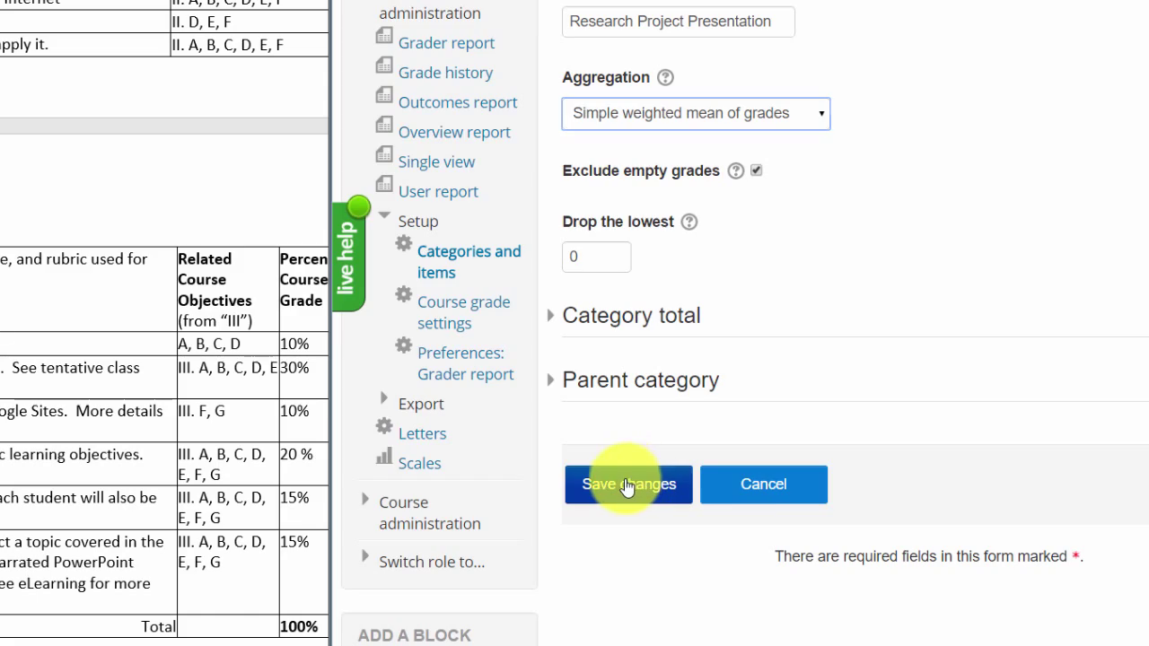
{"action": "left_click", "coordinate": [627, 485]}
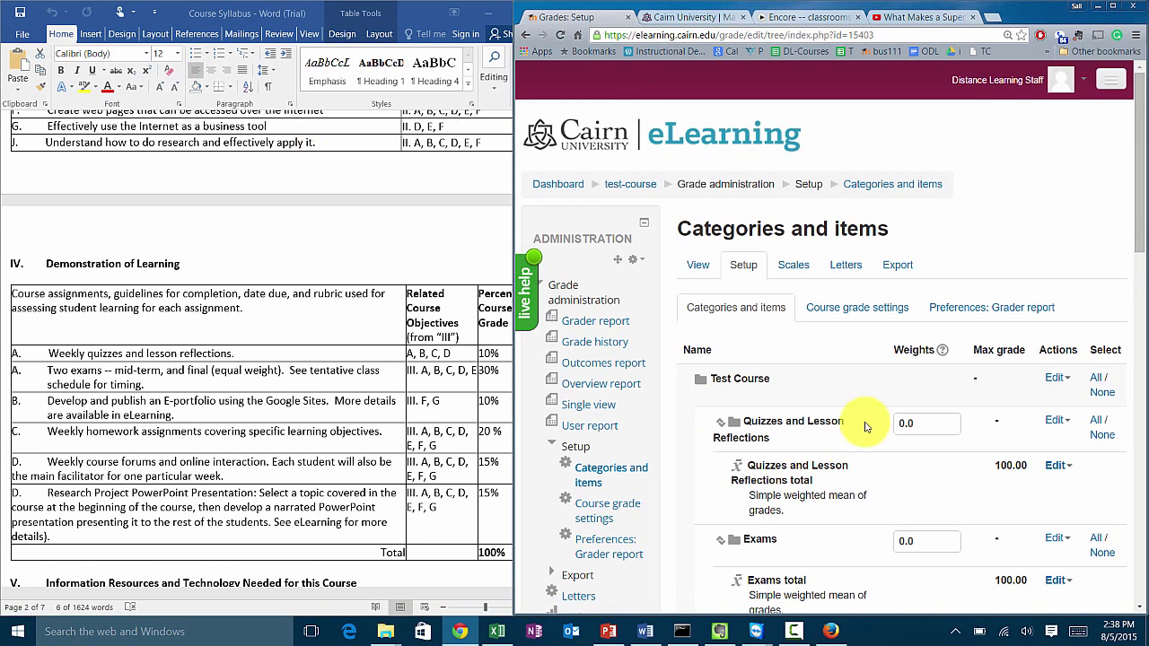
Widen the Moodle gradebook beside the Word syllabus so all six categories and weight fields fit
{"action": "scroll", "coordinate": [879, 374], "scroll_direction": "down", "scroll_amount": 1}
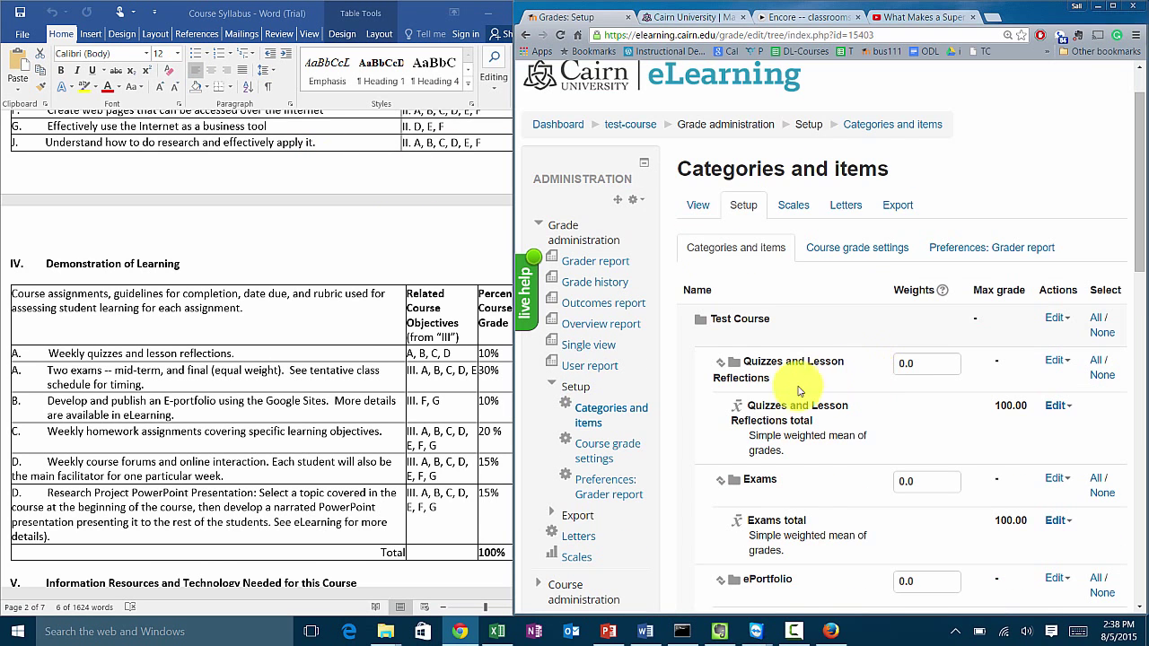
{"action": "left_click_drag", "start_coordinate": [516, 423], "coordinate": [389, 405]}
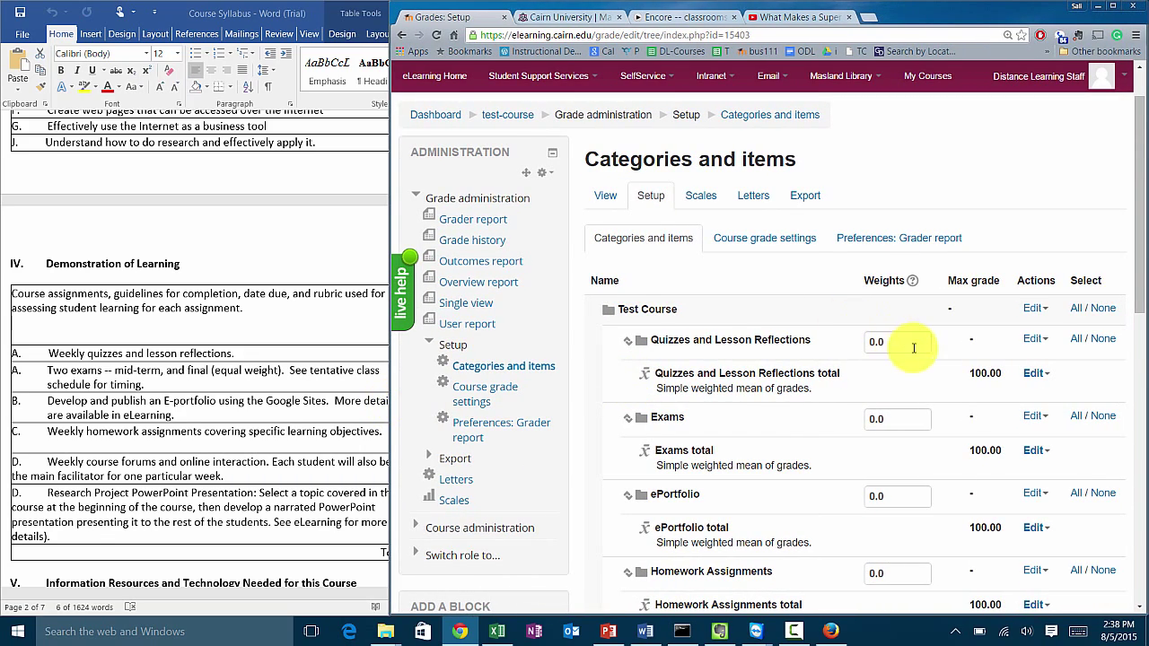
{"action": "scroll", "coordinate": [907, 359], "scroll_direction": "down", "scroll_amount": 2}
{"action": "scroll", "coordinate": [905, 357], "scroll_direction": "down", "scroll_amount": 2}
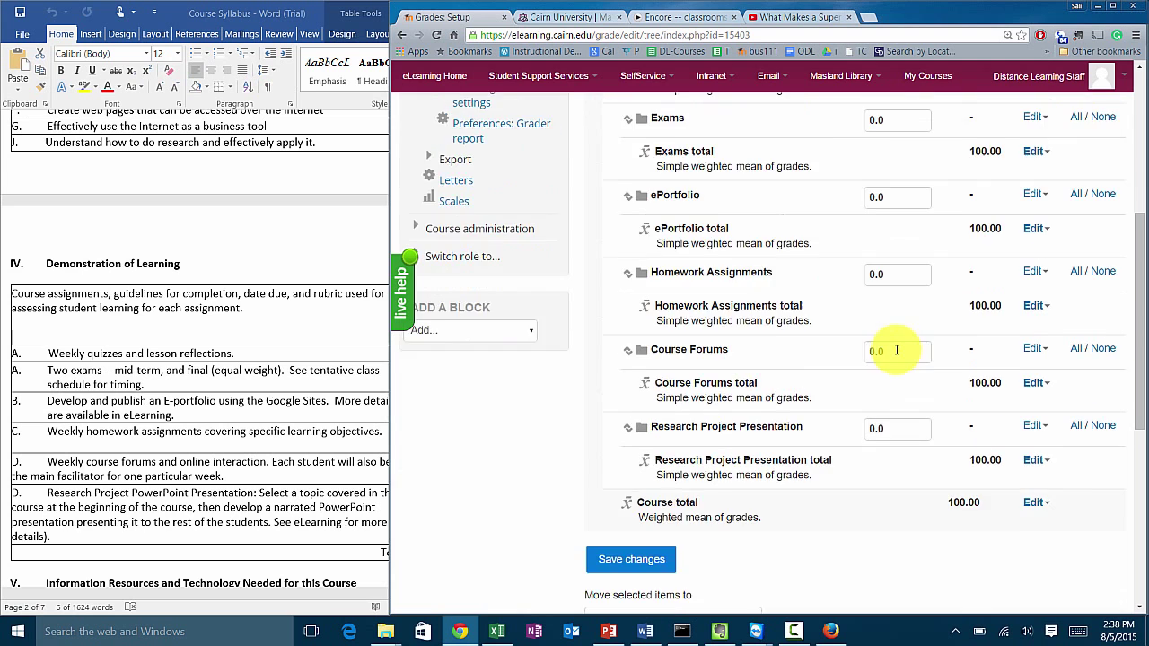
{"action": "scroll", "coordinate": [885, 353], "scroll_direction": "up", "scroll_amount": 2}
{"action": "scroll", "coordinate": [880, 298], "scroll_direction": "up", "scroll_amount": 2}
{"action": "scroll", "coordinate": [895, 300], "scroll_direction": "down", "scroll_amount": 1}
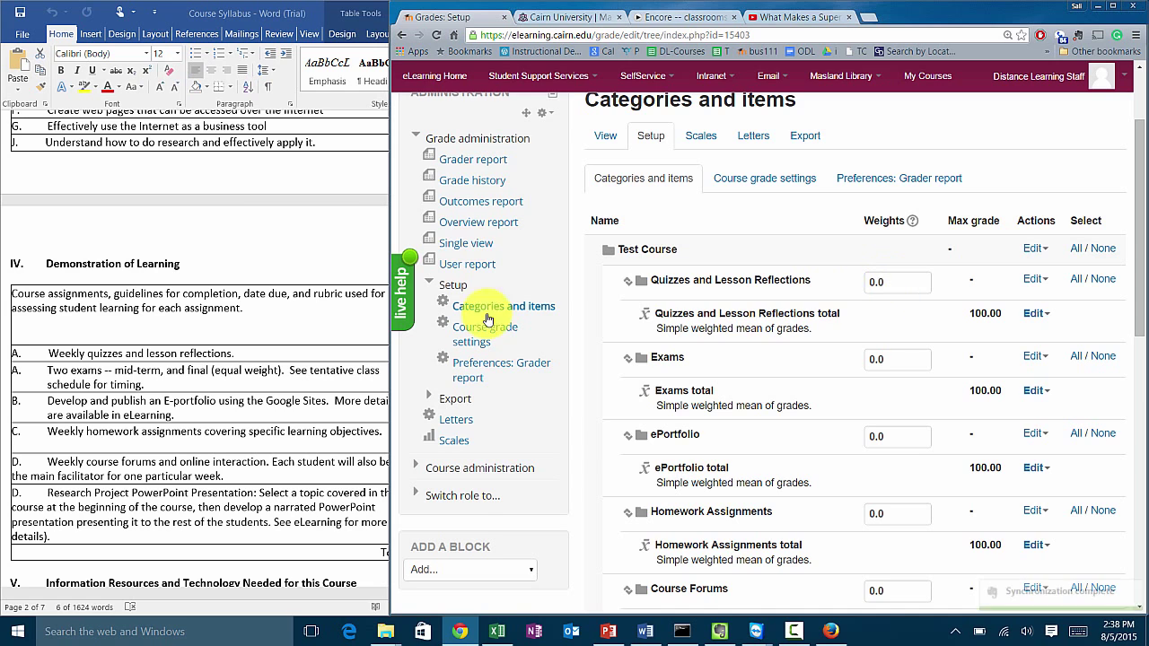
{"action": "left_click", "coordinate": [269, 257]}
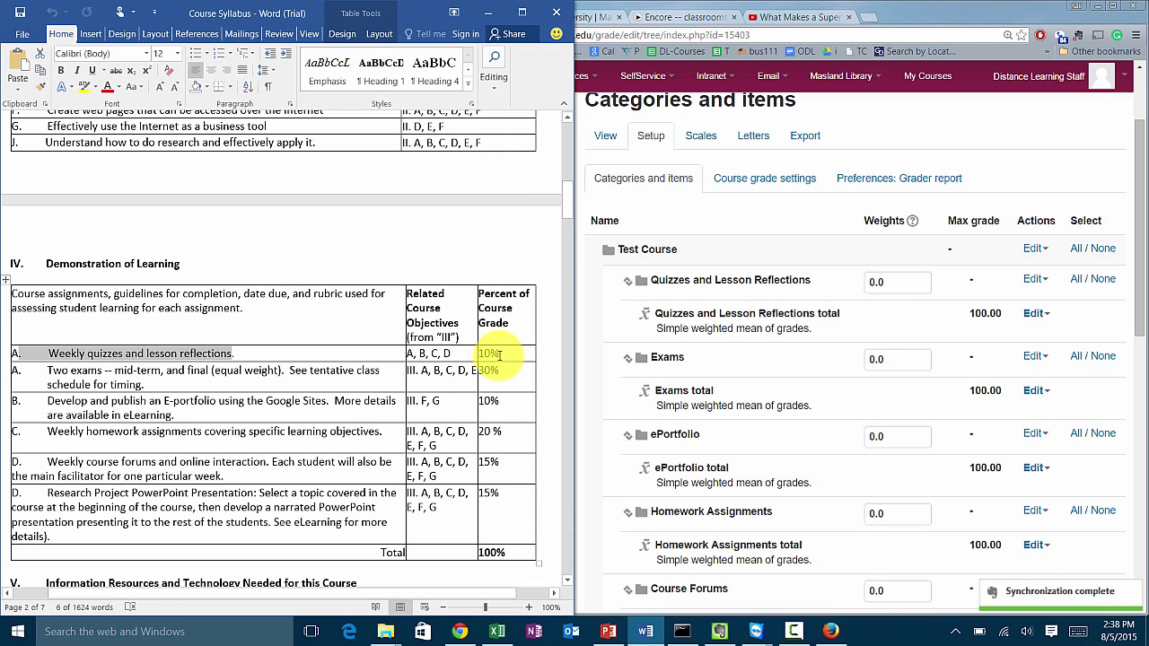
Set the Quizzes and Lesson Reflections weight to 10 and Exams to 30, matching the syllabus
{"action": "left_click", "coordinate": [837, 283]}
{"action": "left_click", "coordinate": [837, 284]}
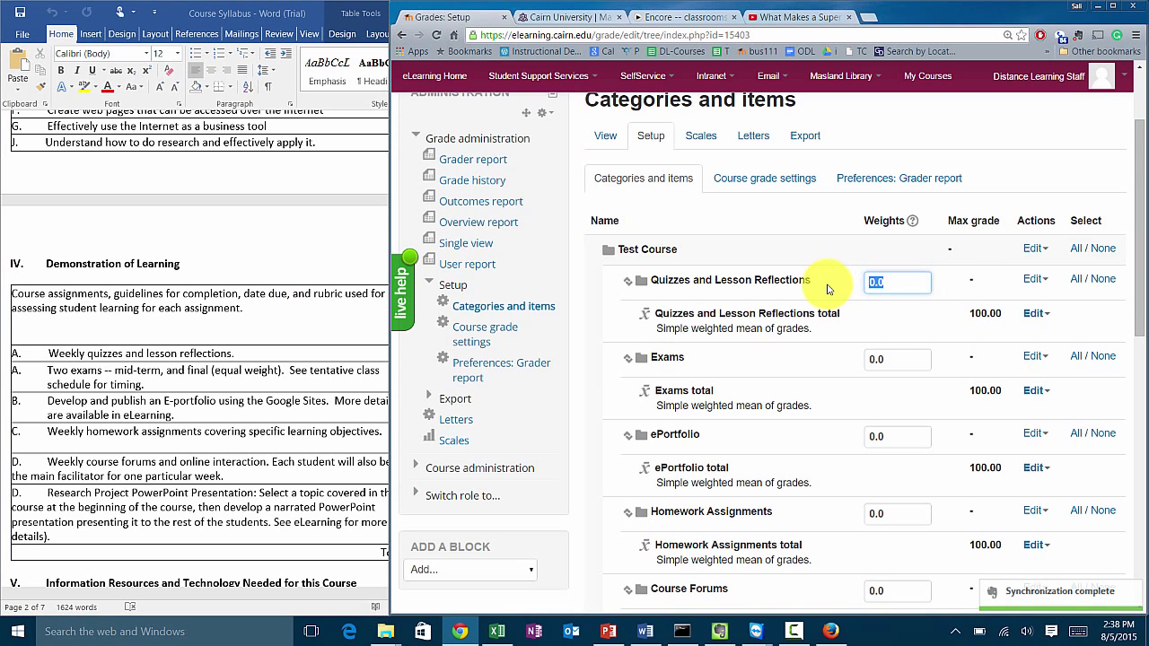
{"action": "type", "text": "10"}
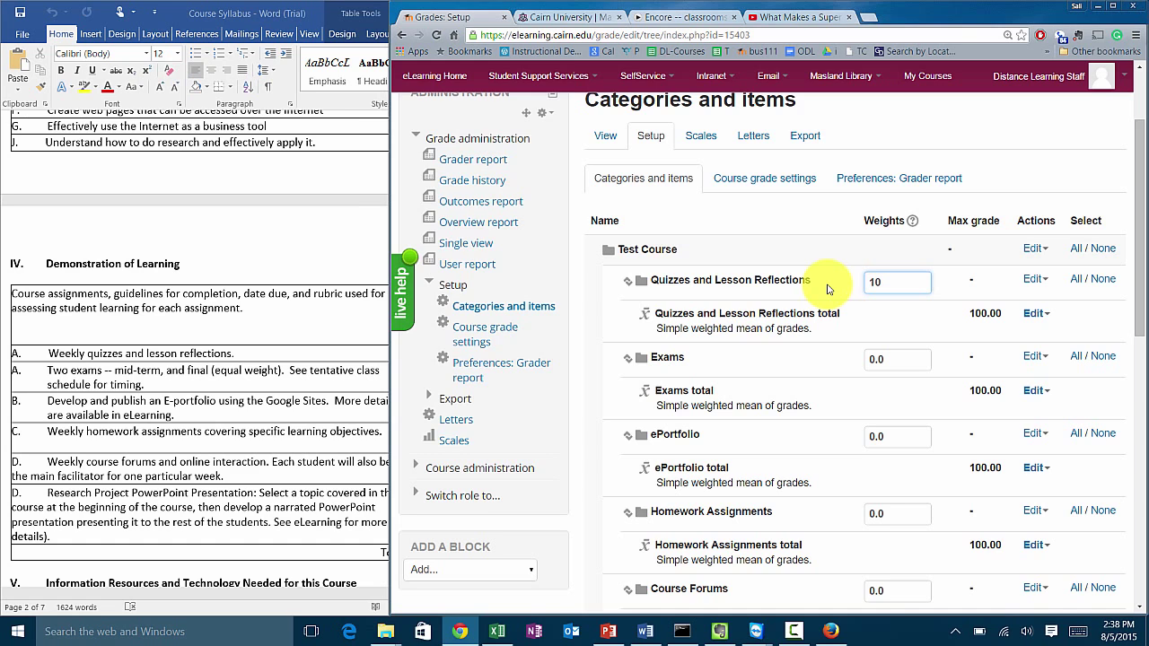
{"action": "left_click", "coordinate": [320, 239]}
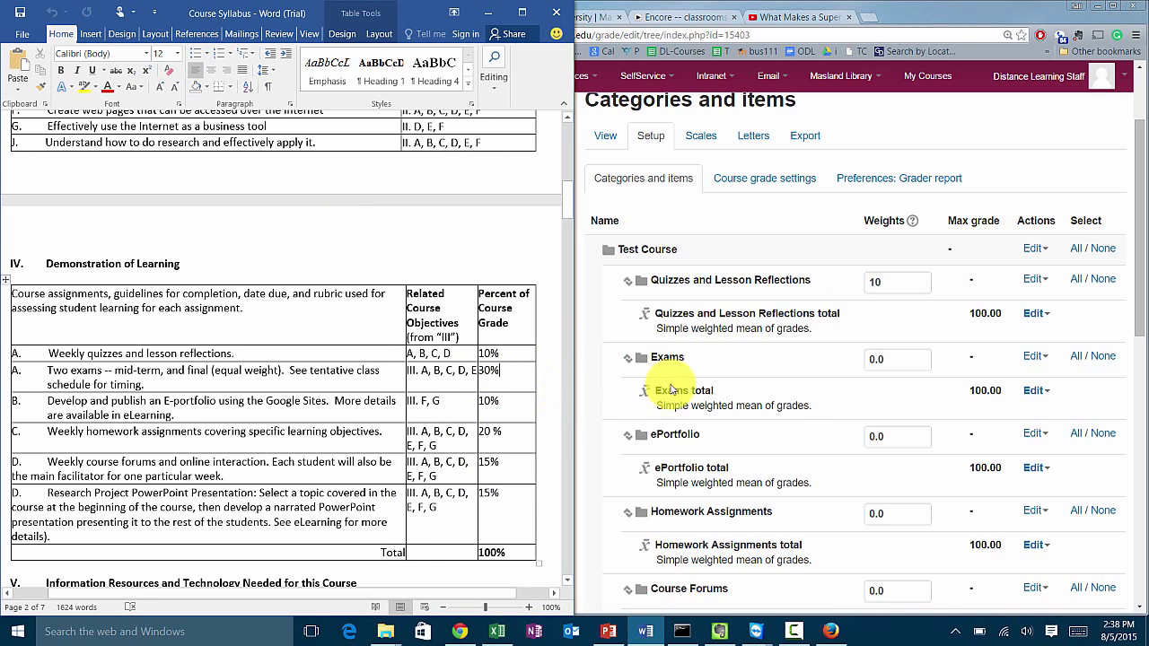
{"action": "left_click", "coordinate": [895, 360]}
{"action": "left_click_drag", "start_coordinate": [896, 360], "coordinate": [842, 368]}
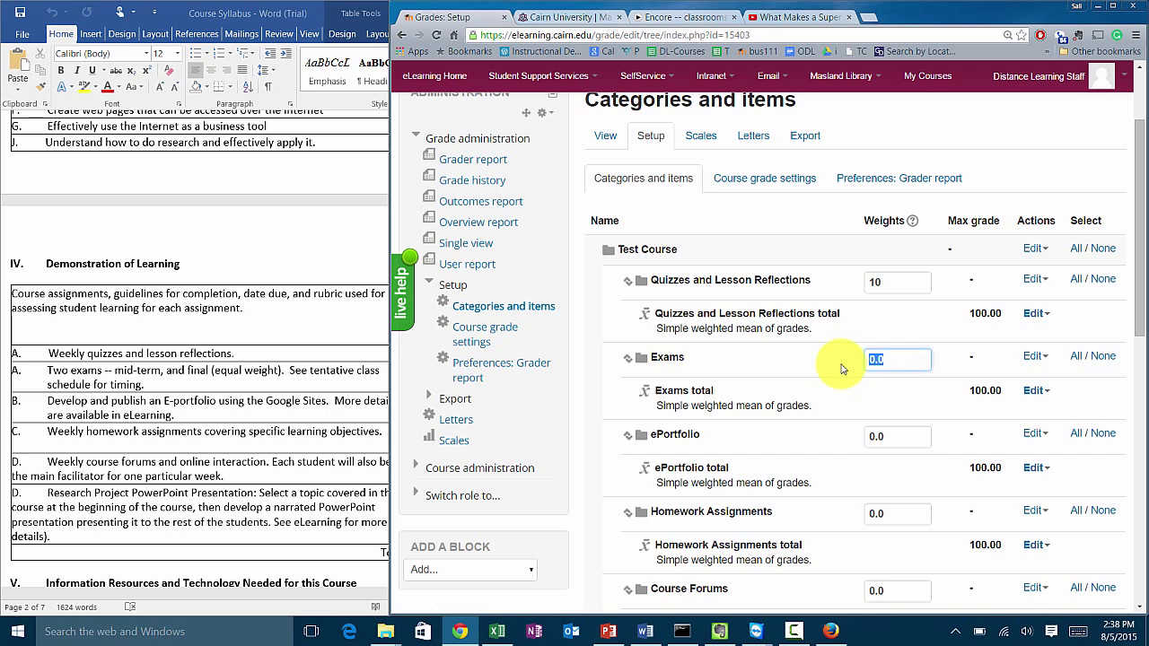
{"action": "type", "text": "30"}
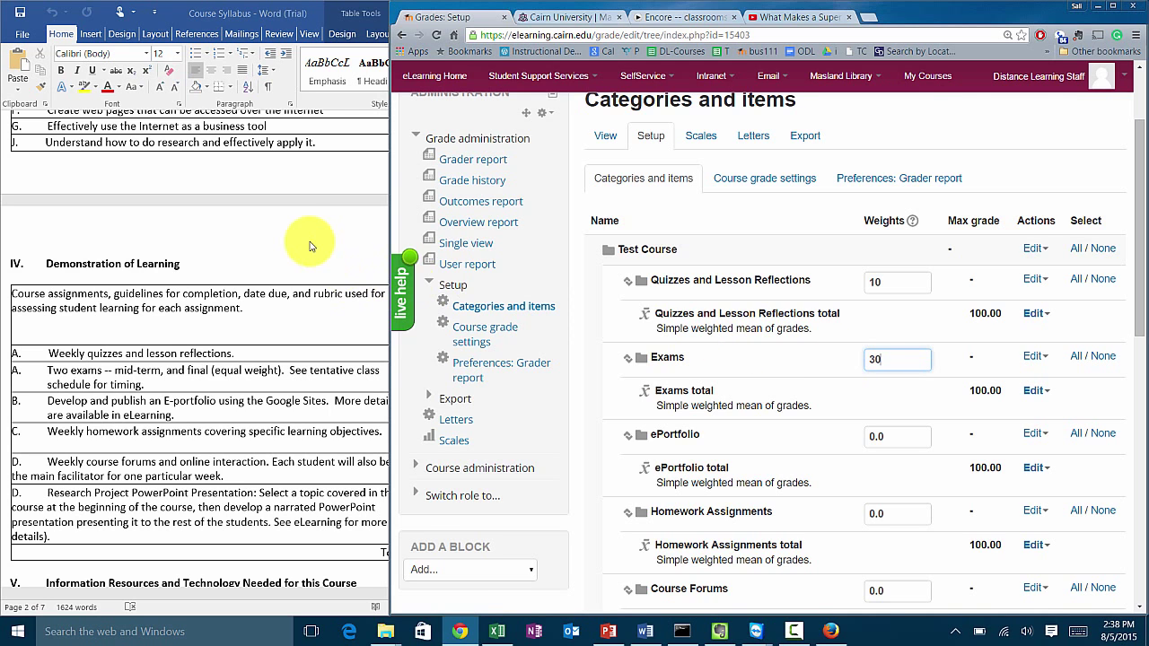
{"action": "left_click", "coordinate": [311, 238]}
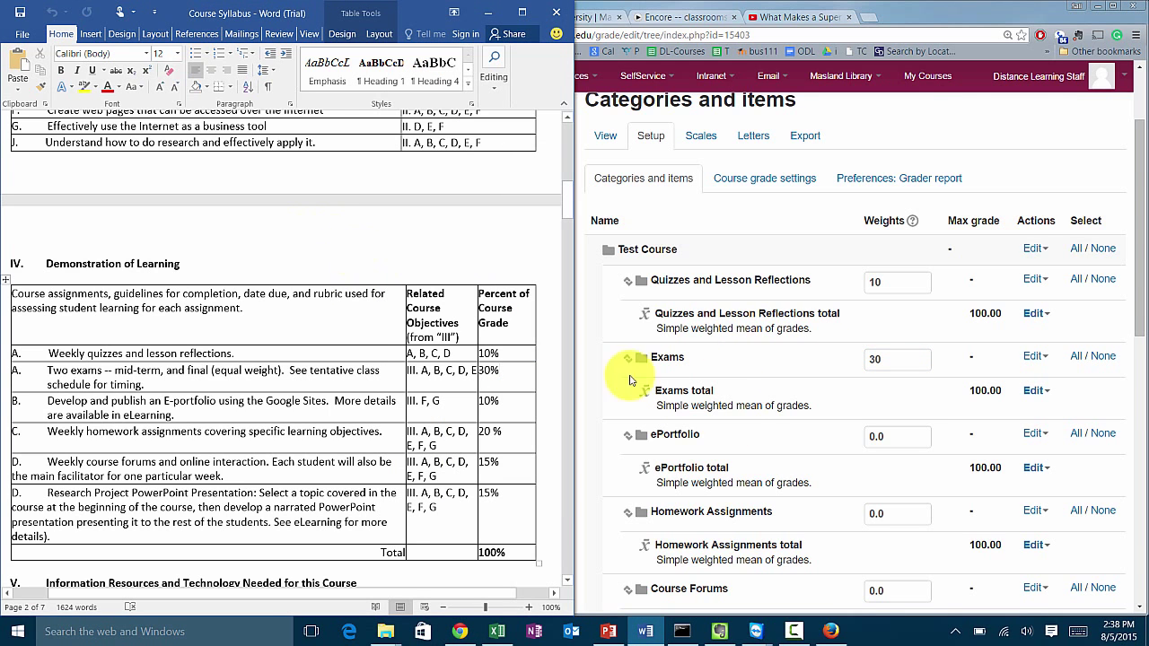
Enter weight 10 for ePortfolio and 10 for Homework Assignments, checking the syllabus table
{"action": "left_click", "coordinate": [893, 437]}
{"action": "left_click_drag", "start_coordinate": [893, 437], "coordinate": [836, 441]}
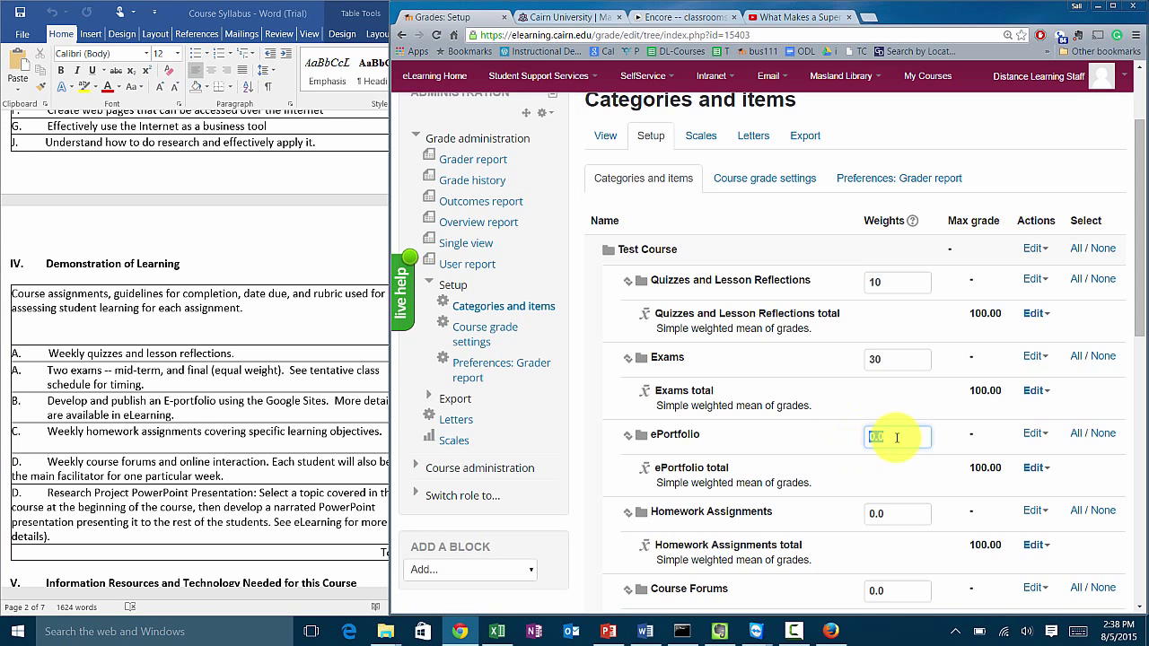
{"action": "type", "text": "10"}
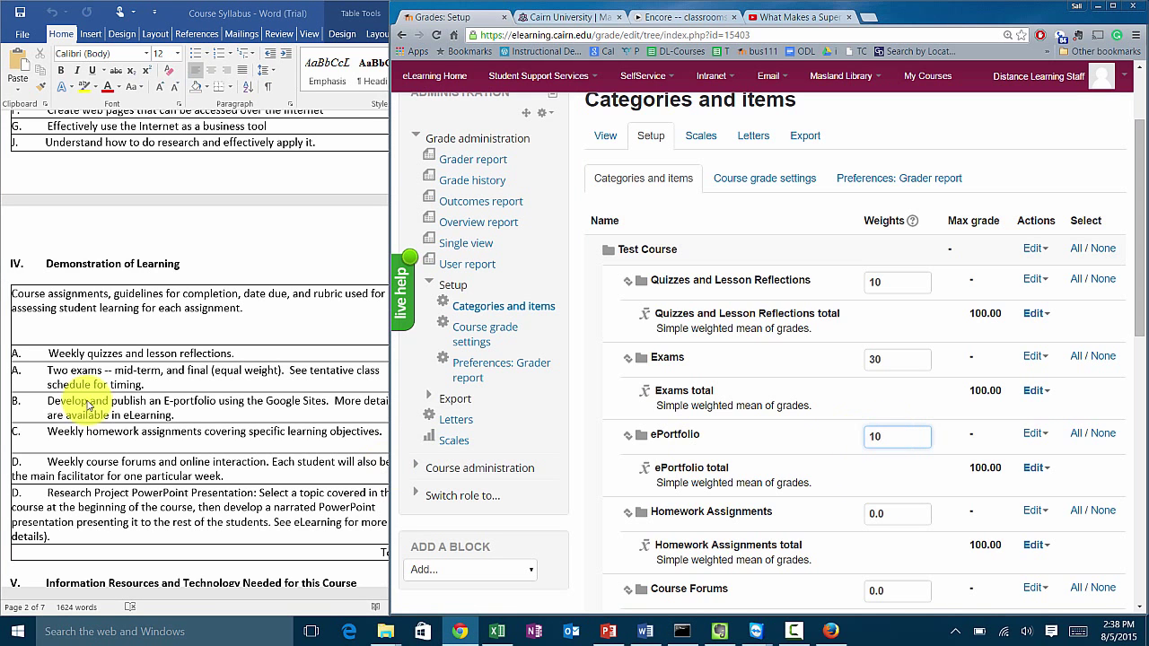
{"action": "left_click", "coordinate": [323, 240]}
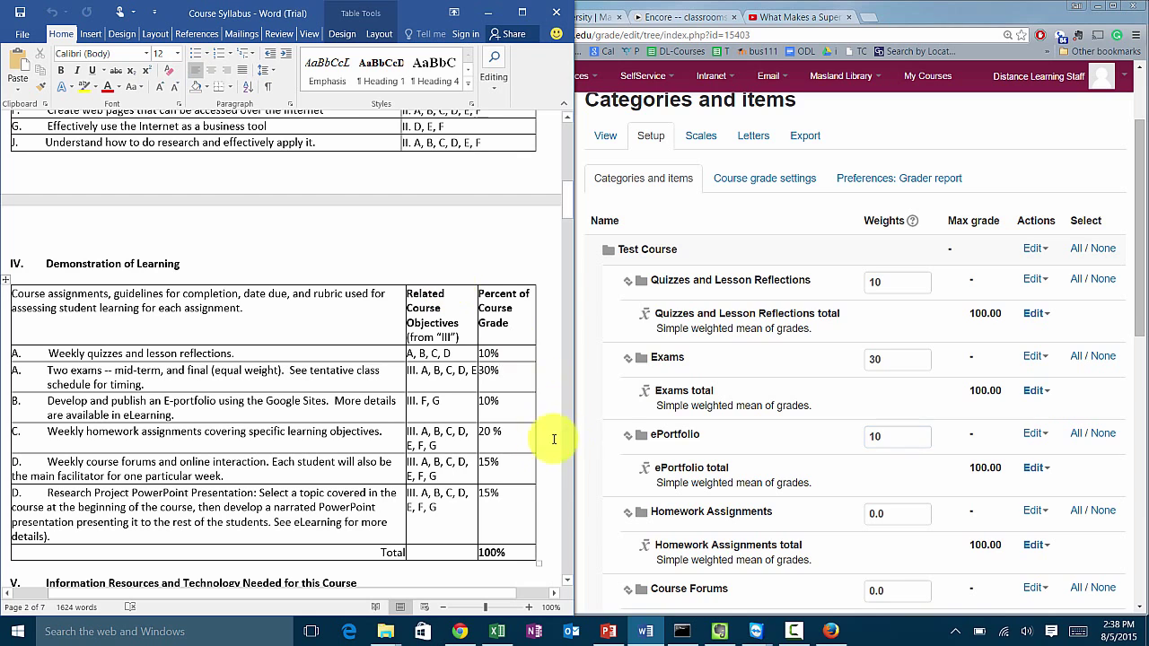
{"action": "left_click", "coordinate": [702, 451]}
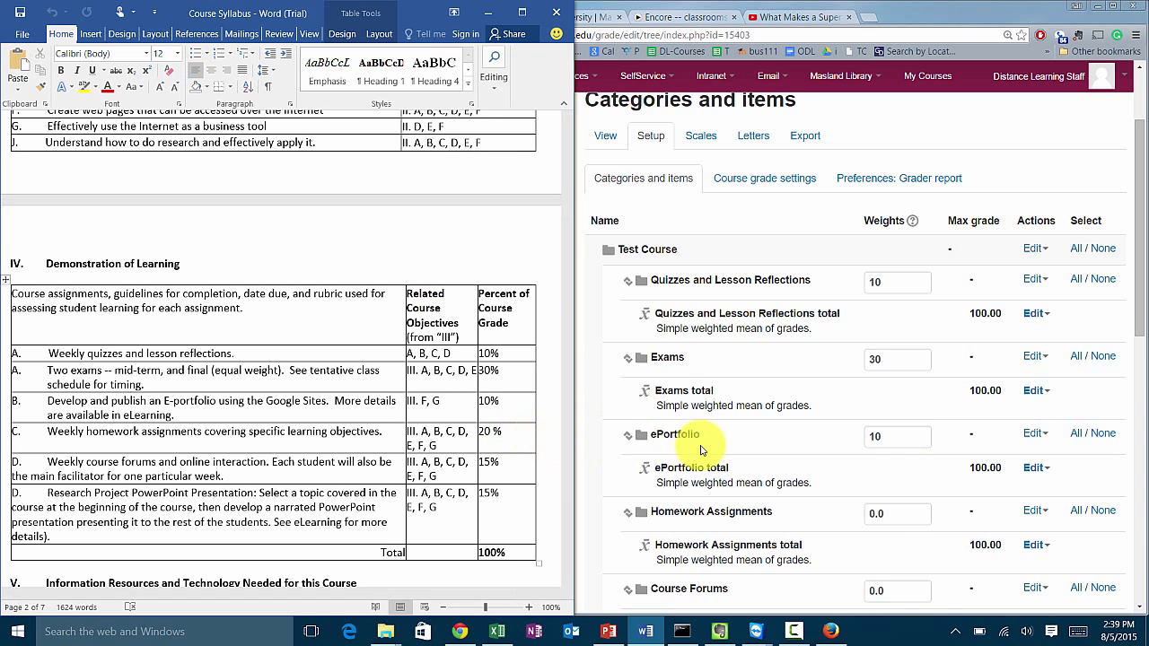
{"action": "left_click", "coordinate": [884, 437]}
{"action": "left_click", "coordinate": [873, 514]}
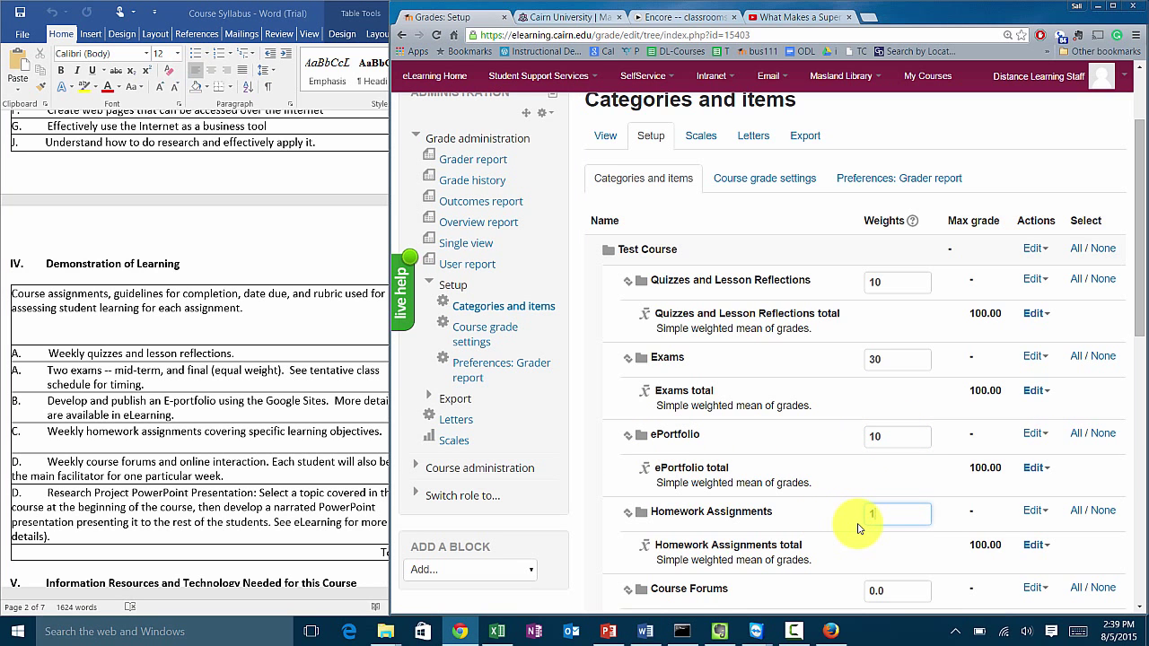
{"action": "type", "text": "10"}
{"action": "left_click", "coordinate": [184, 261]}
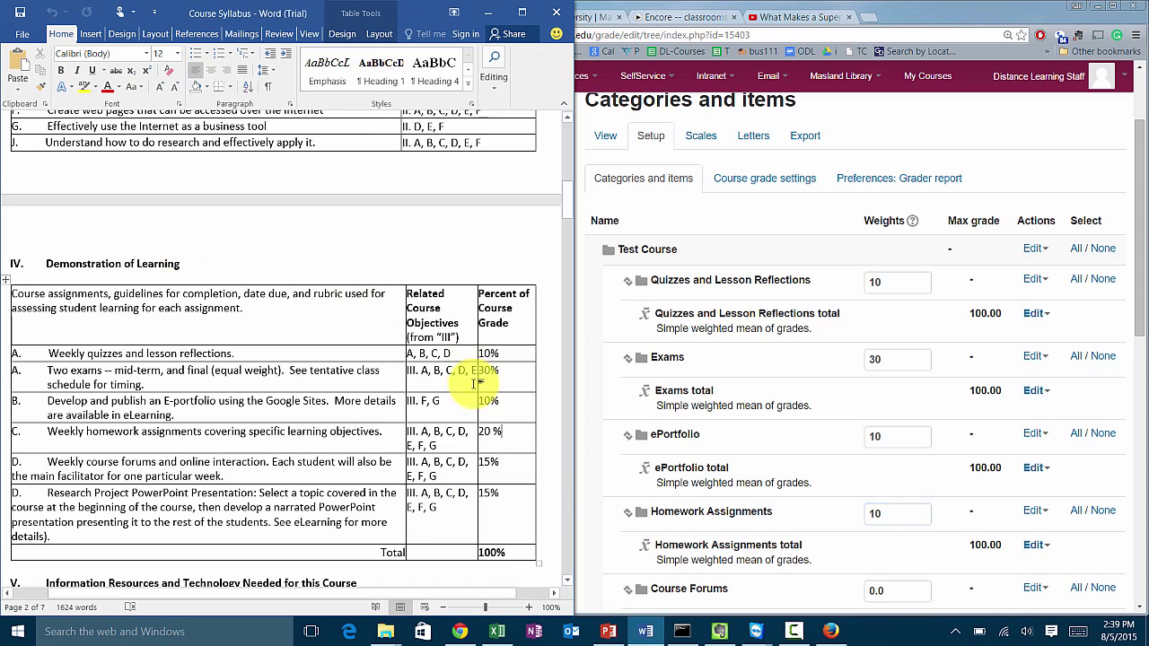
Change the Course Forums weight from 20 to 15 and set Research Project Presentation to 15
{"action": "left_click", "coordinate": [867, 589]}
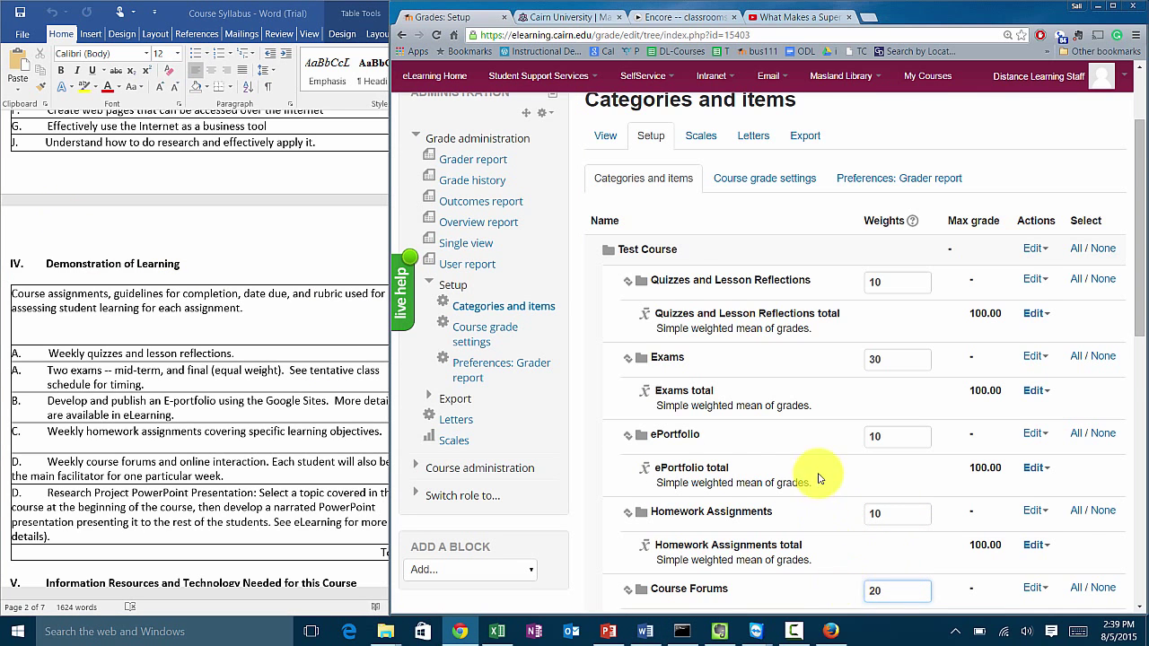
{"action": "scroll", "coordinate": [816, 475], "scroll_direction": "down", "scroll_amount": 1}
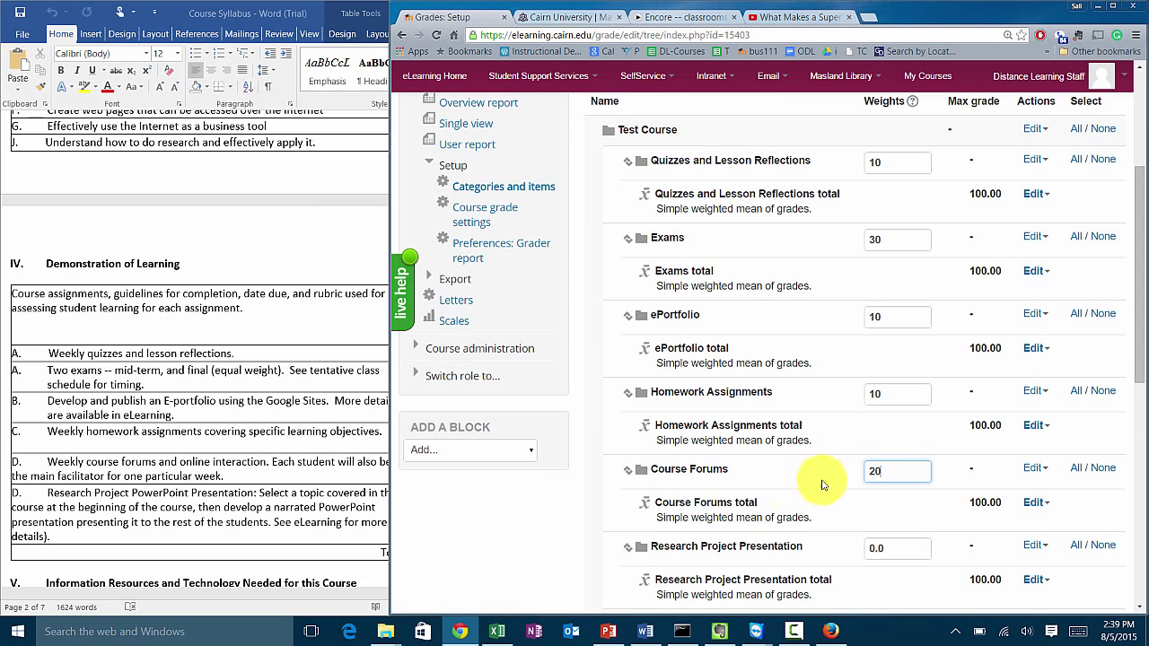
{"action": "left_click", "coordinate": [310, 216]}
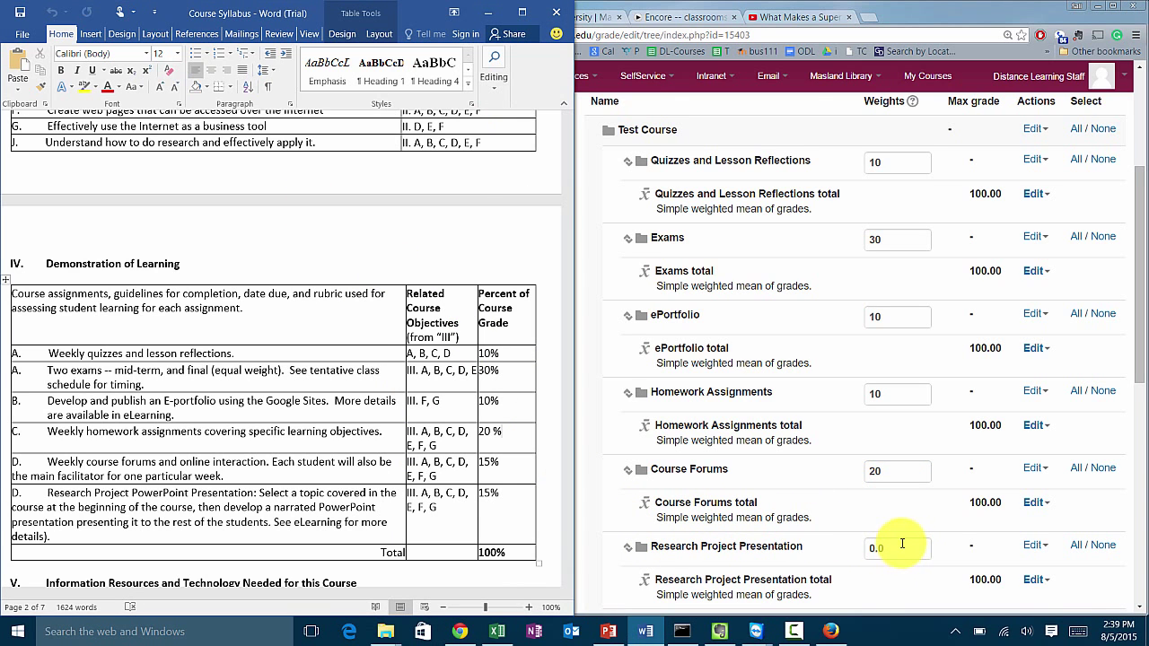
{"action": "scroll", "coordinate": [811, 539], "scroll_direction": "down", "scroll_amount": 1}
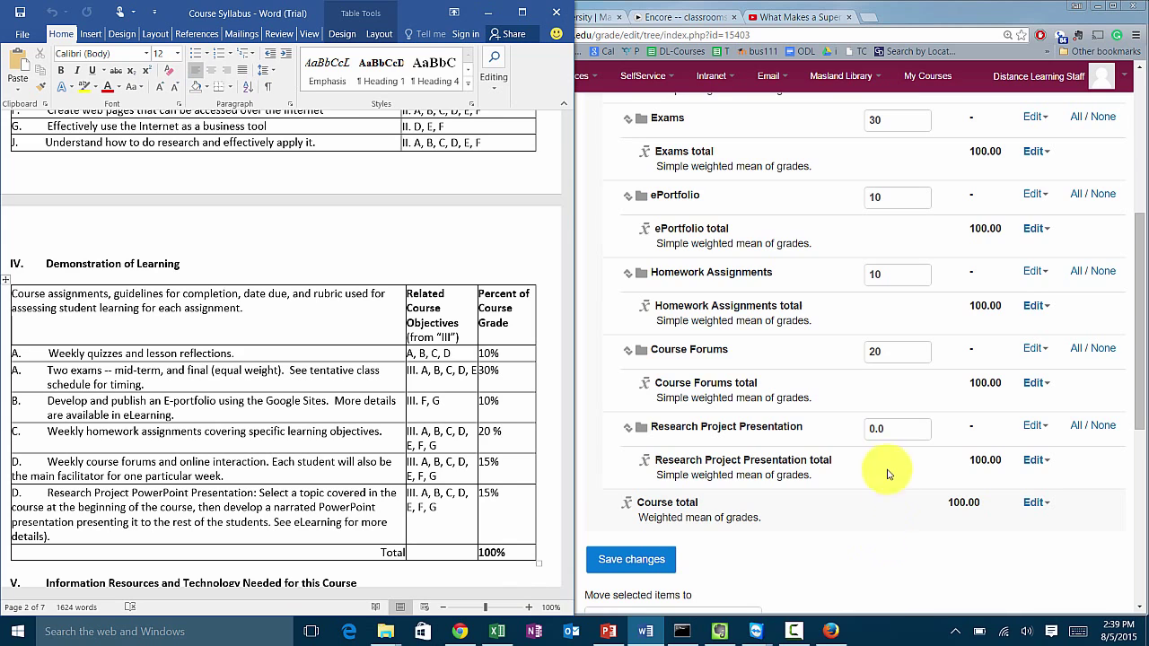
{"action": "double_click", "coordinate": [882, 355]}
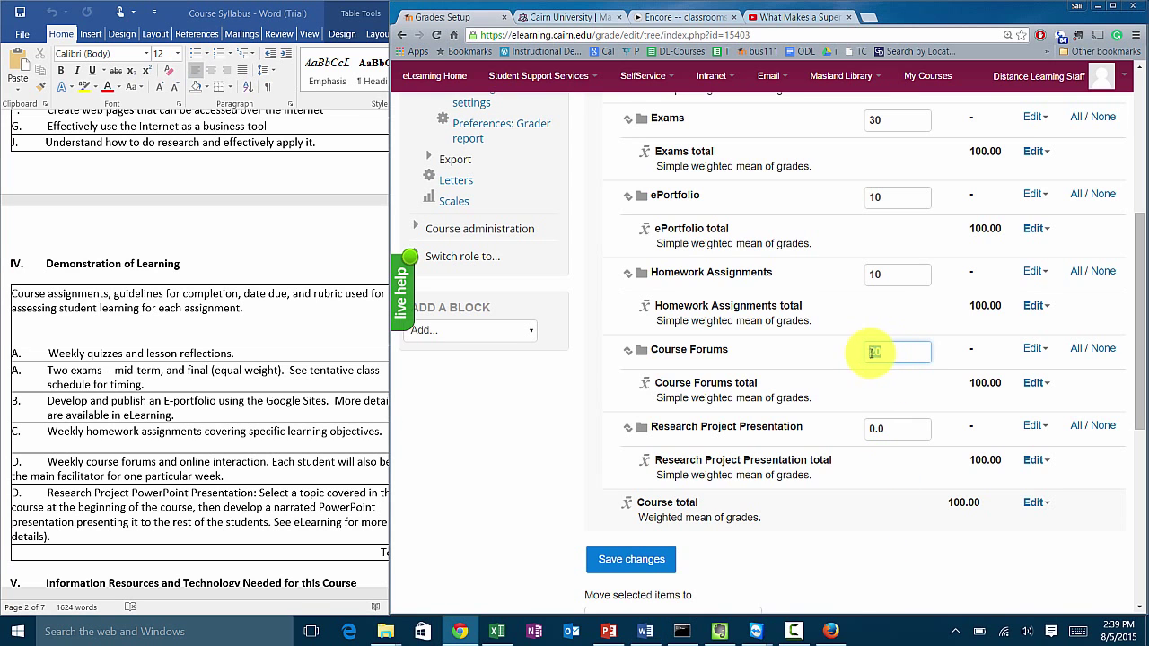
{"action": "type", "text": "15"}
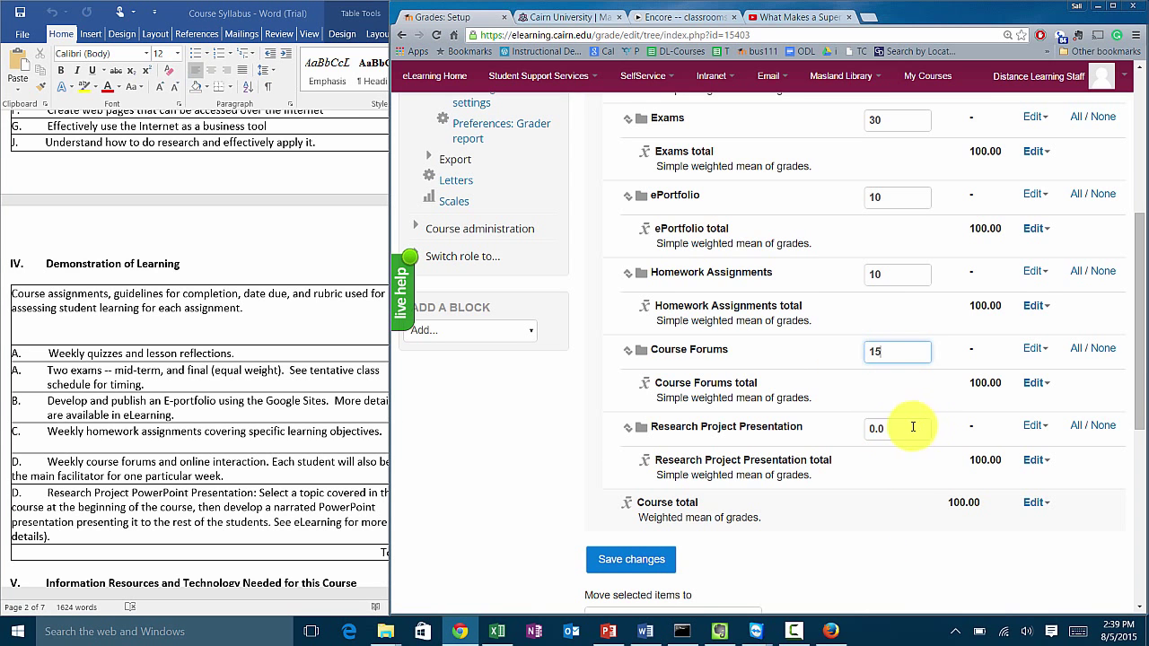
{"action": "key", "text": "Tab"}
{"action": "type", "text": "15"}
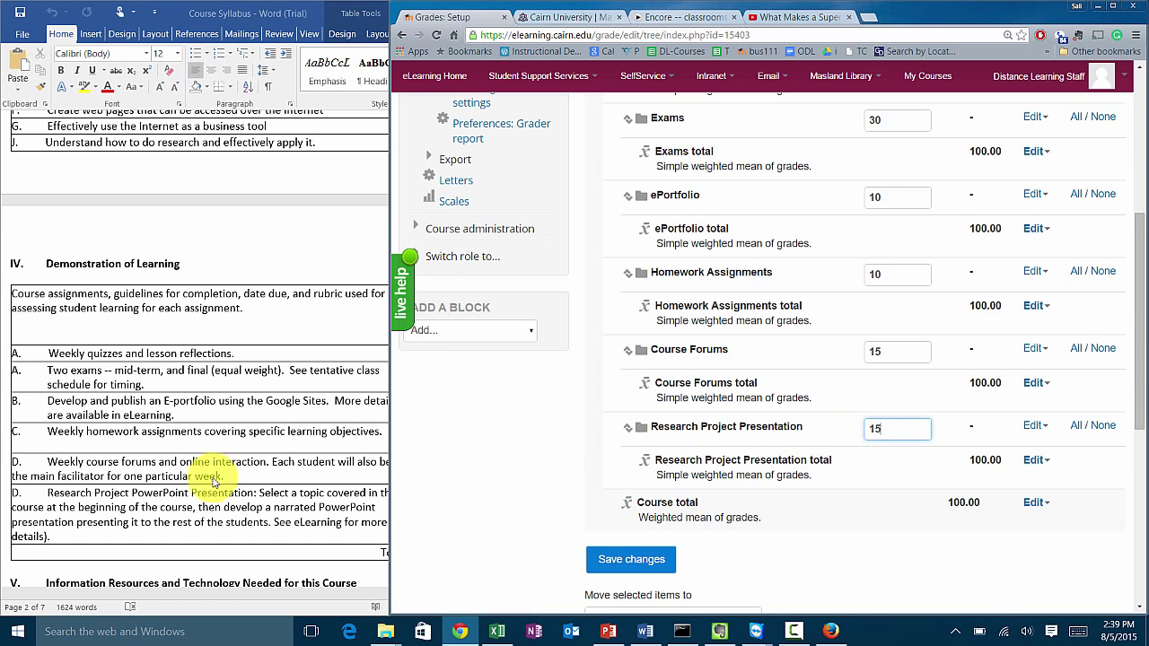
{"action": "left_click", "coordinate": [251, 221]}
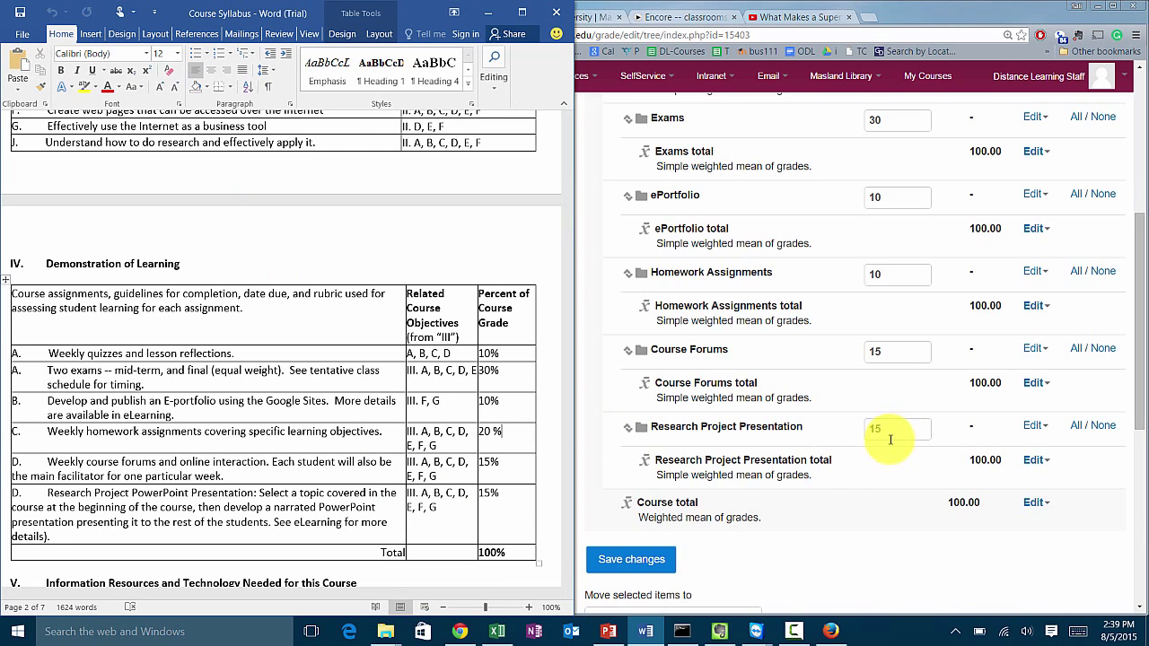
{"action": "scroll", "coordinate": [889, 390], "scroll_direction": "up", "scroll_amount": 2}
{"action": "scroll", "coordinate": [884, 289], "scroll_direction": "up", "scroll_amount": 1}
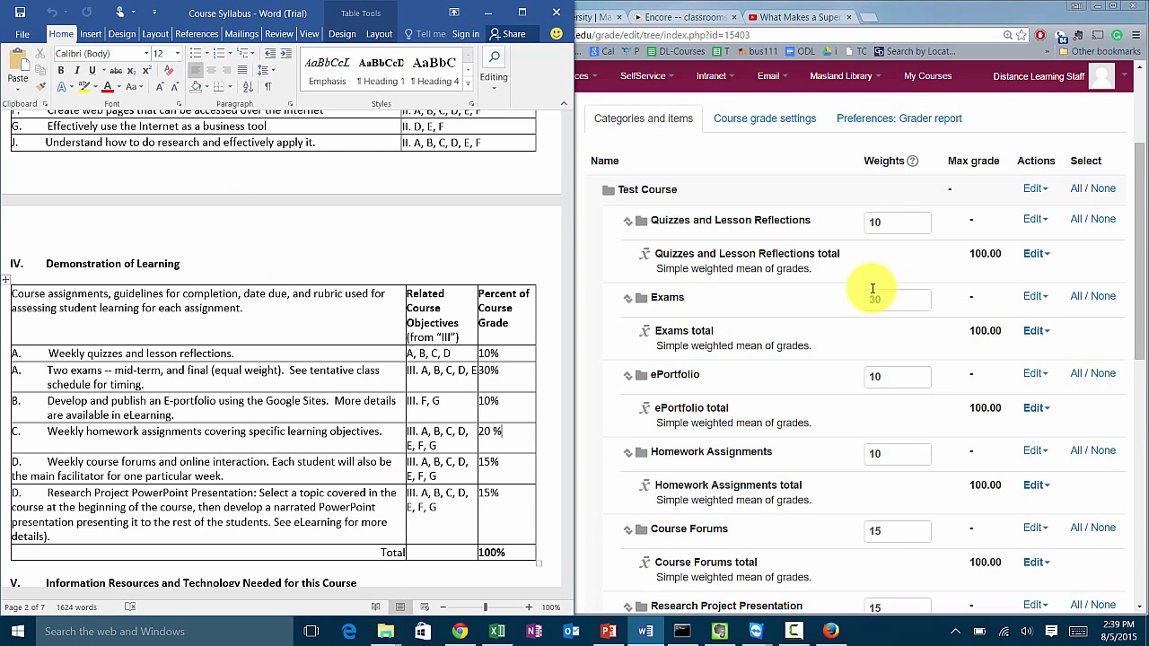
{"action": "scroll", "coordinate": [880, 293], "scroll_direction": "down", "scroll_amount": 1}
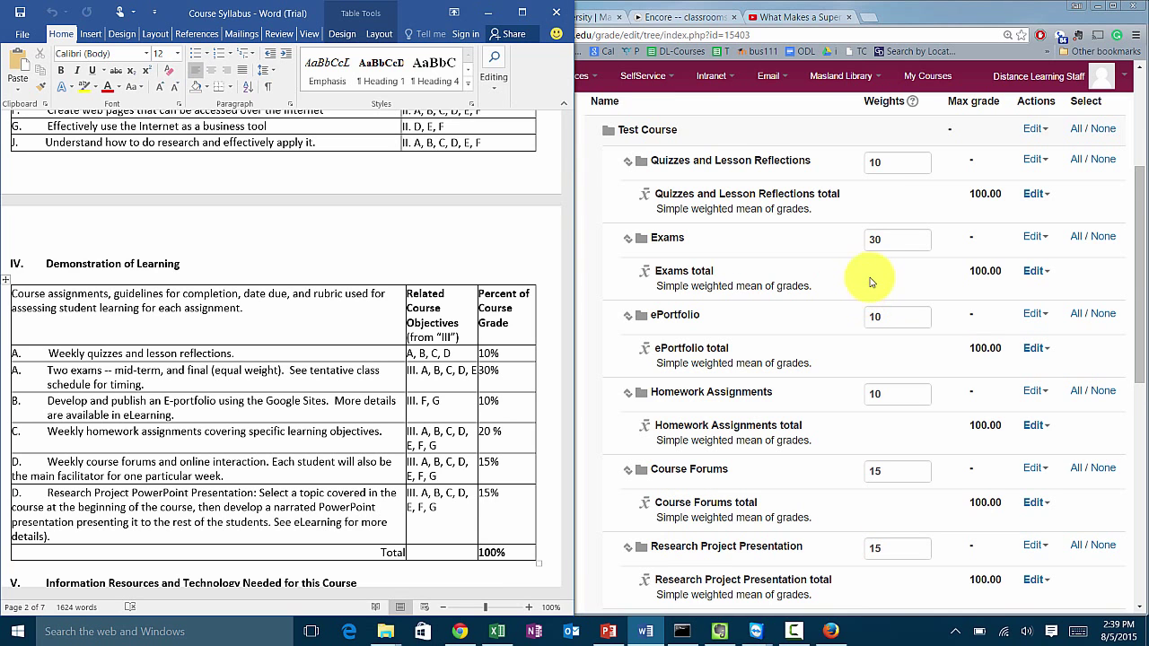
{"action": "scroll", "coordinate": [923, 172], "scroll_direction": "down", "scroll_amount": 5}
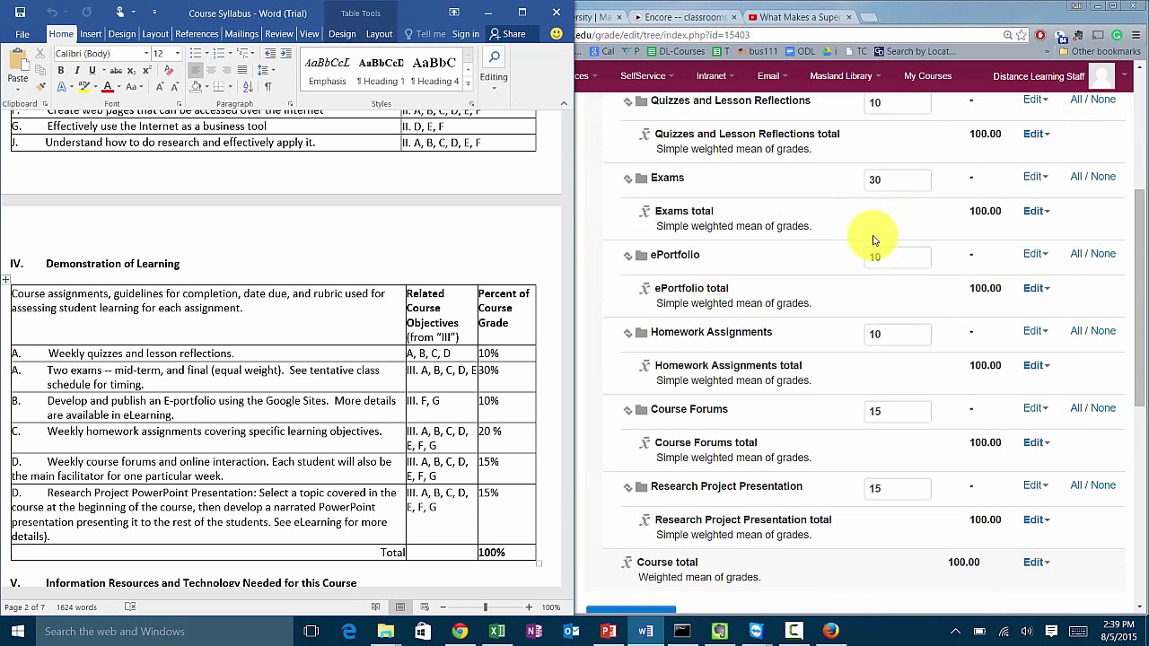
Save the new category weights on the Categories and items page
{"action": "left_click", "coordinate": [638, 375]}
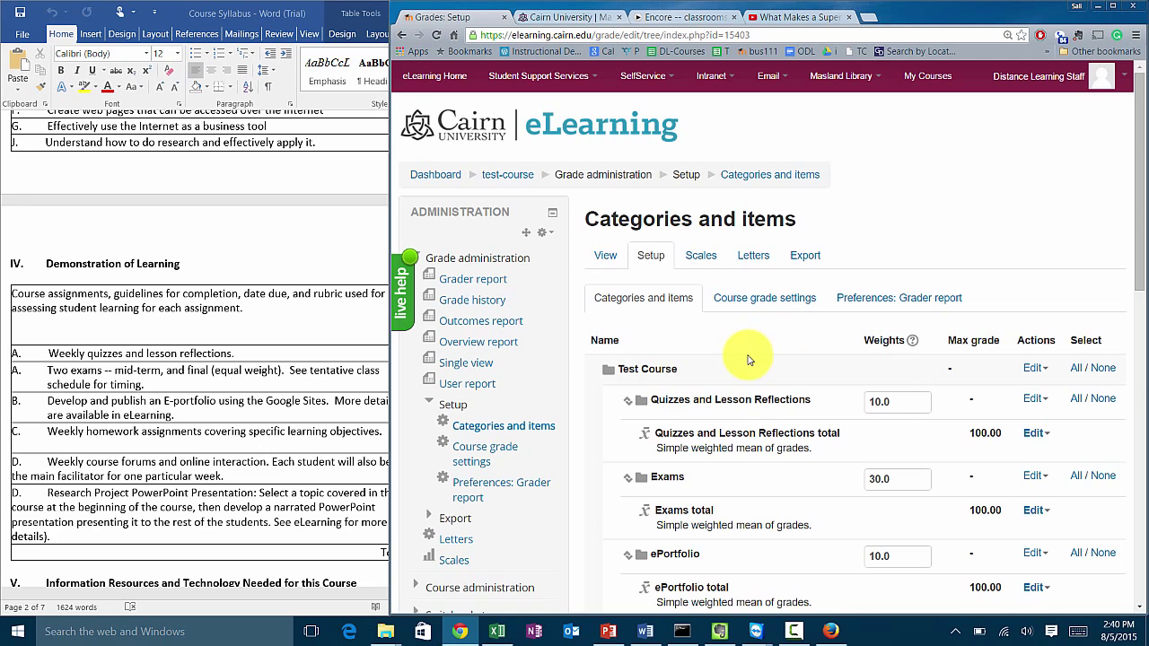
{"action": "left_click", "coordinate": [605, 257]}
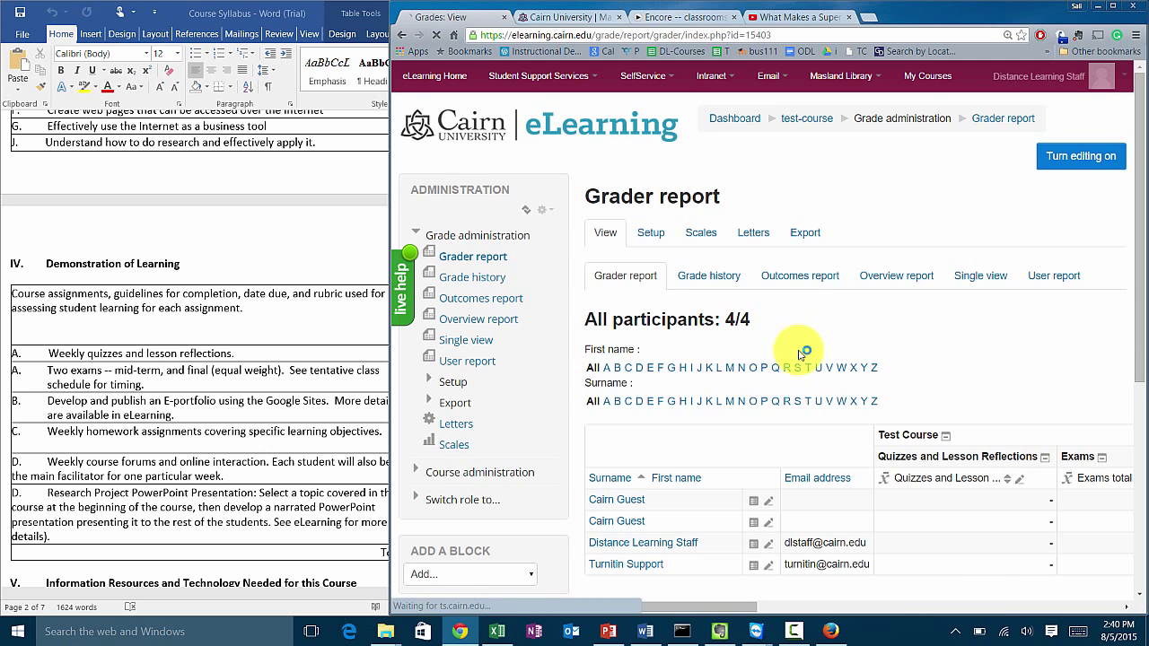
{"action": "scroll", "coordinate": [619, 269], "scroll_direction": "down", "scroll_amount": 2}
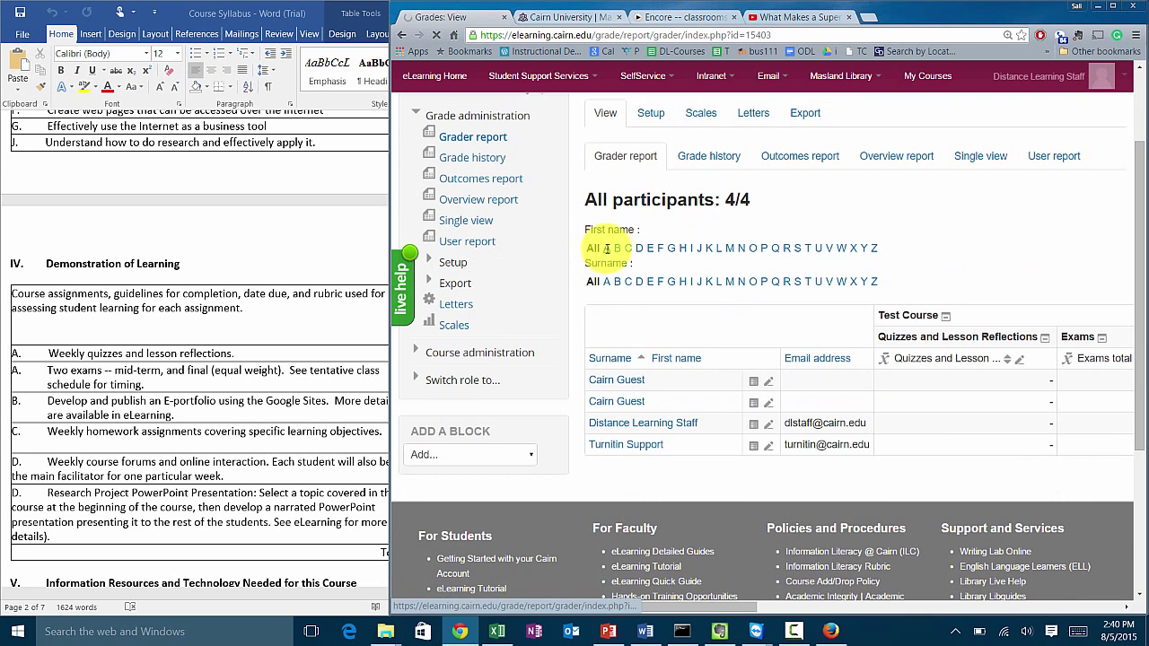
{"action": "left_click", "coordinate": [650, 120]}
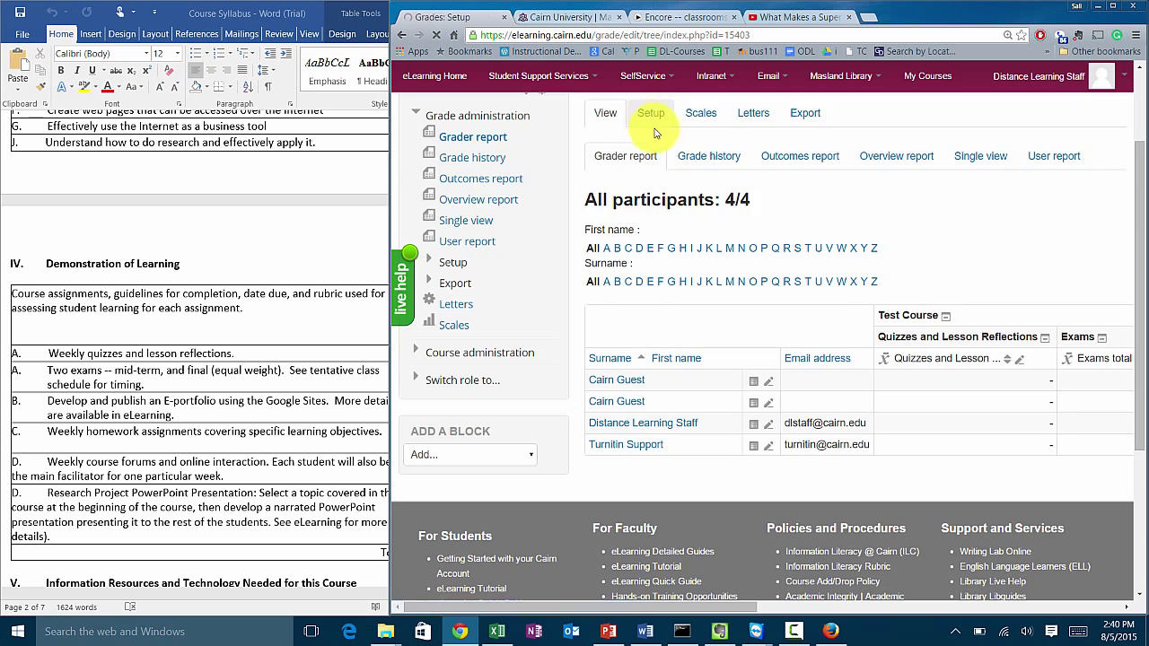
{"action": "scroll", "coordinate": [790, 404], "scroll_direction": "down", "scroll_amount": 2}
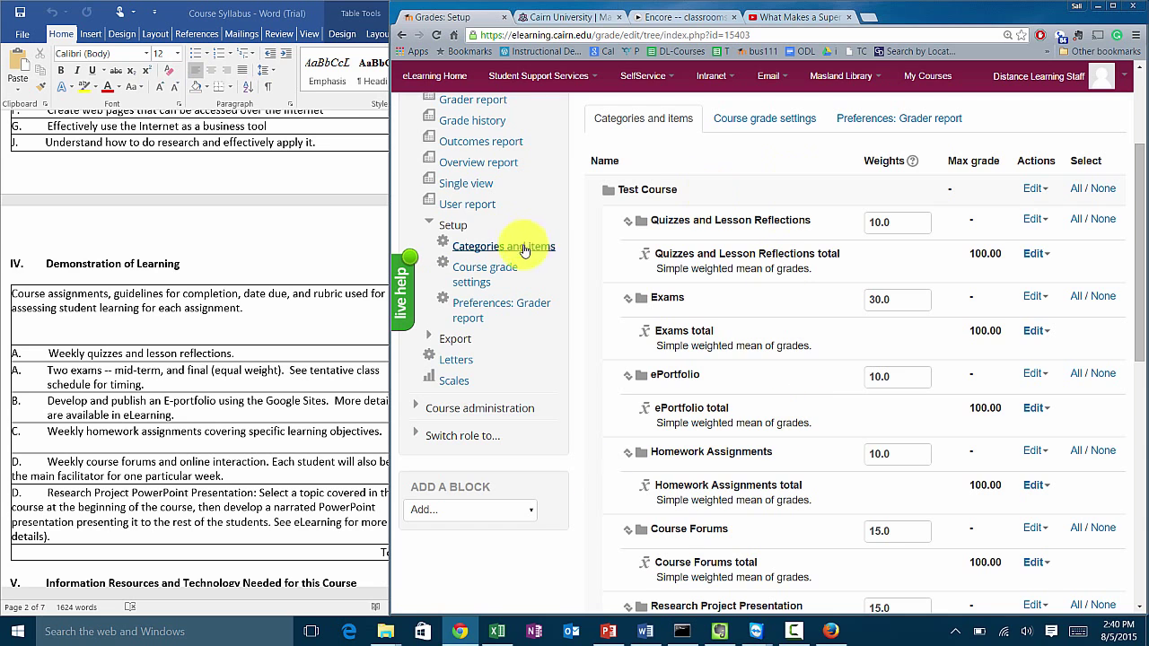
{"action": "scroll", "coordinate": [660, 189], "scroll_direction": "up", "scroll_amount": 2}
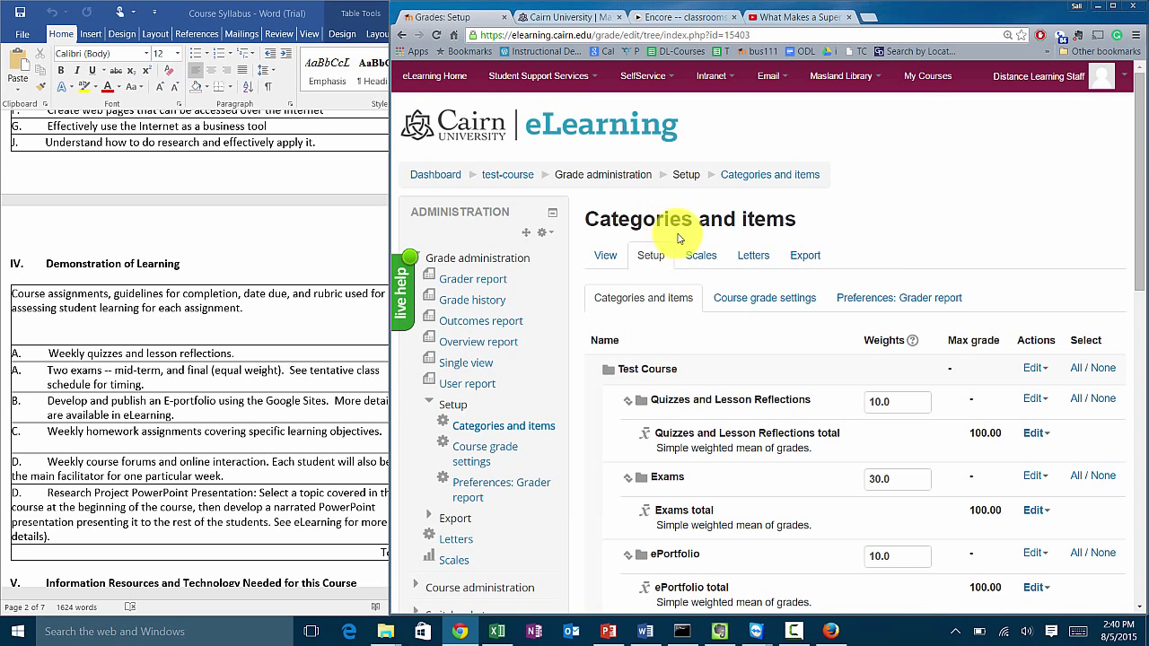